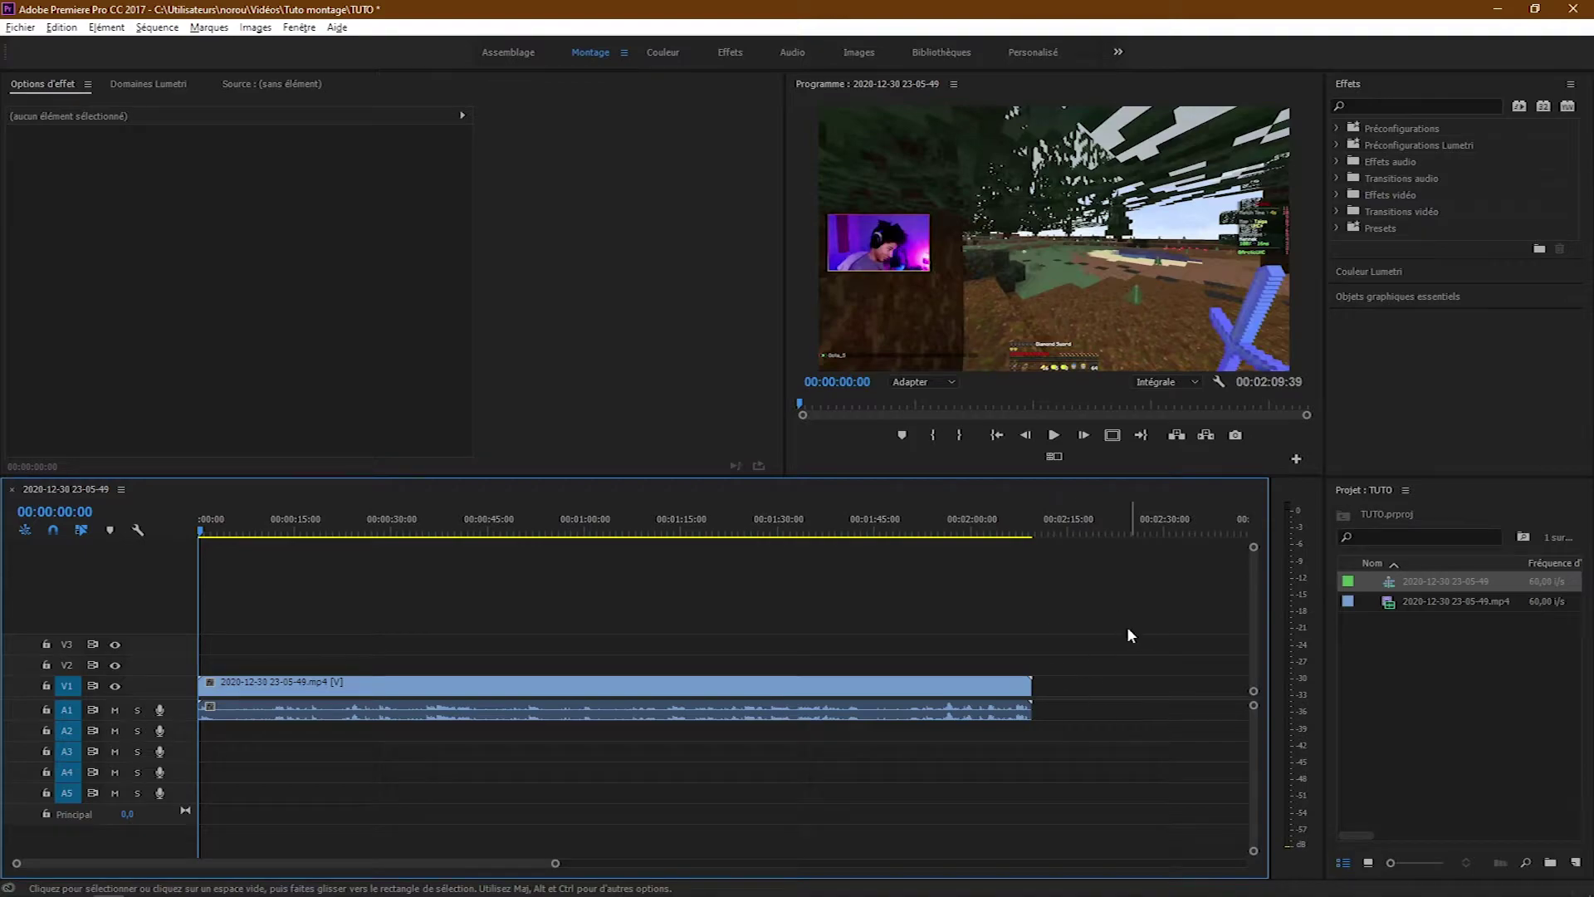
Step: Split the clip at about 54 and 58 seconds and ripple delete the section between the two cuts
{"action": "left_click", "coordinate": [557, 685]}
{"action": "left_click", "coordinate": [584, 686]}
{"action": "key", "text": "v"}
{"action": "left_click", "coordinate": [572, 687]}
{"action": "key", "text": "shift+Delete"}
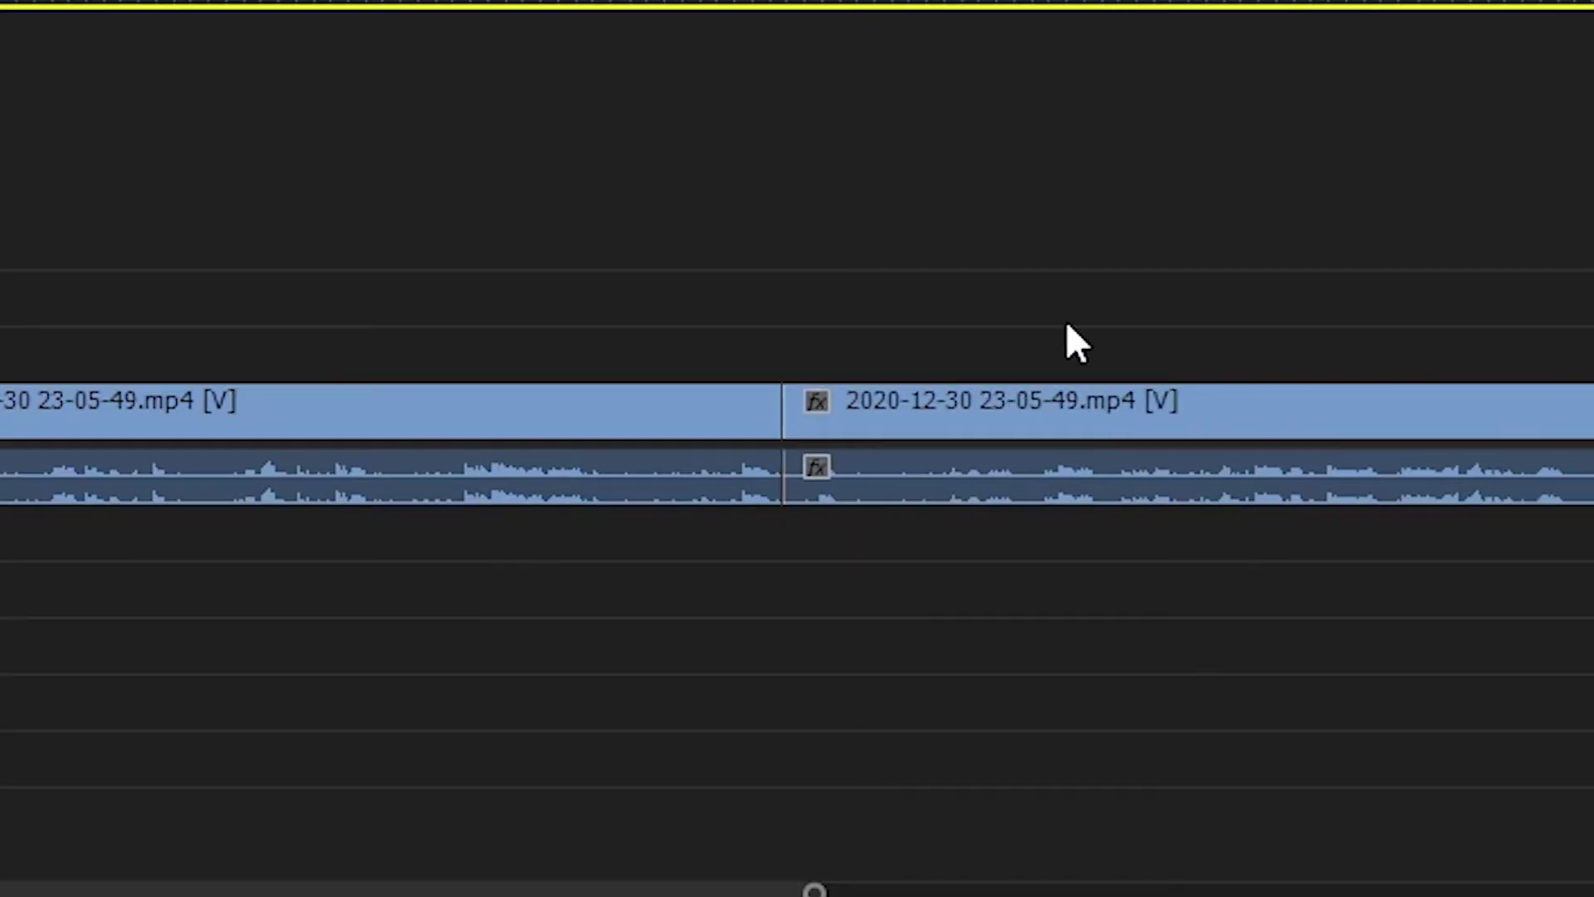
Step: Undo the ripple deletion and both cuts in the middle of the clip
{"action": "key", "text": "ctrl+z"}
{"action": "key", "text": "ctrl+z"}
{"action": "key", "text": "ctrl+z"}
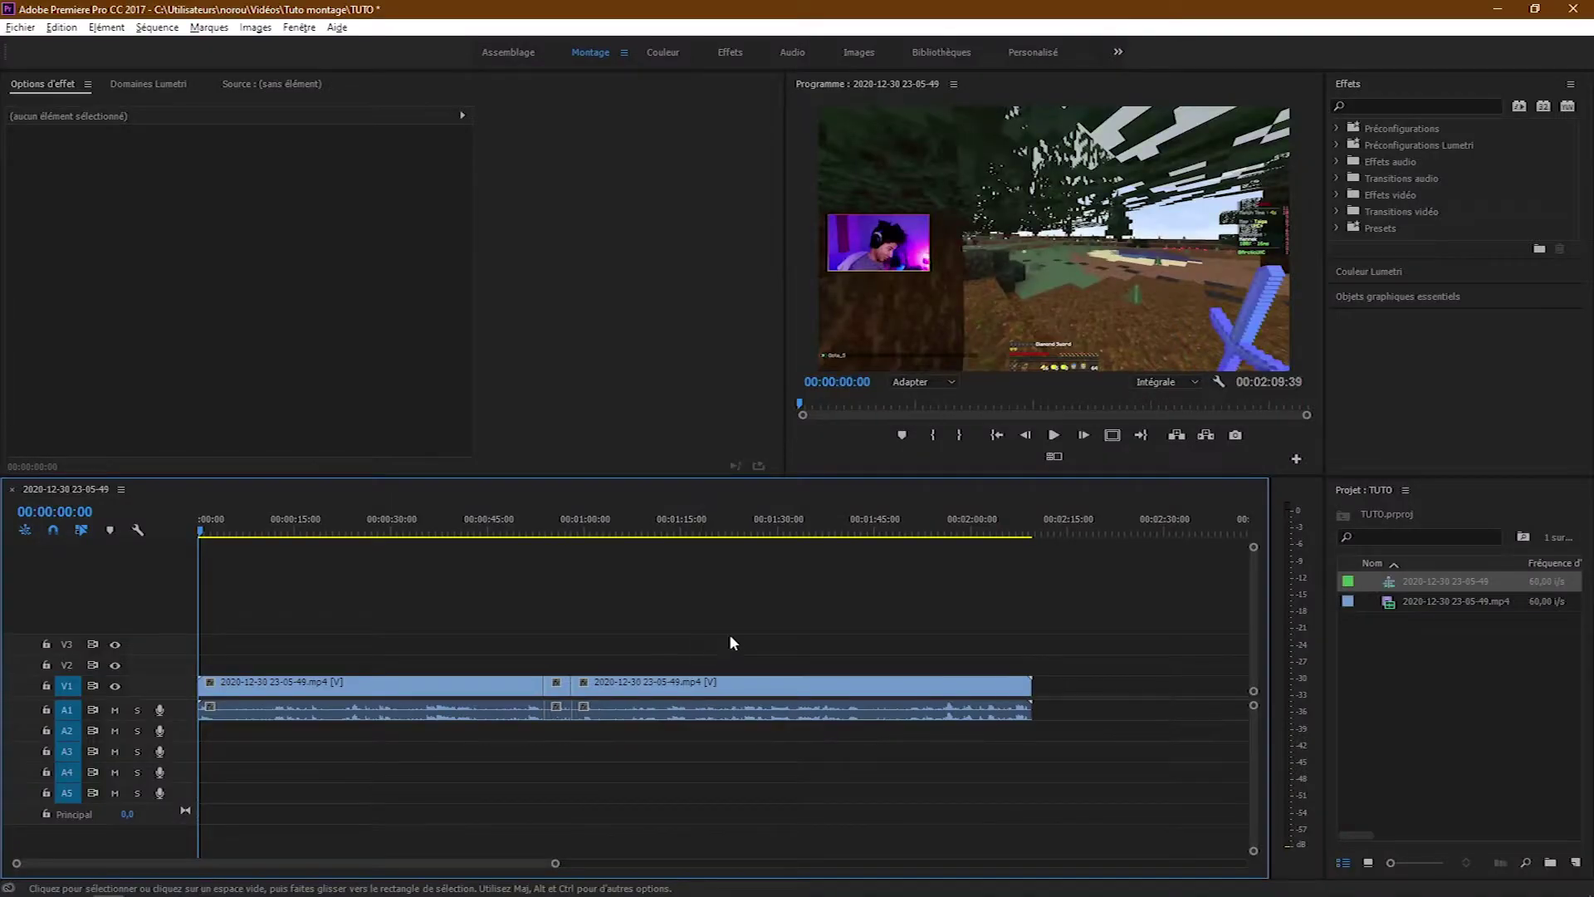
Step: Increase the height of audio track A1 to enlarge the clip's waveform
{"action": "double_click", "coordinate": [127, 719]}
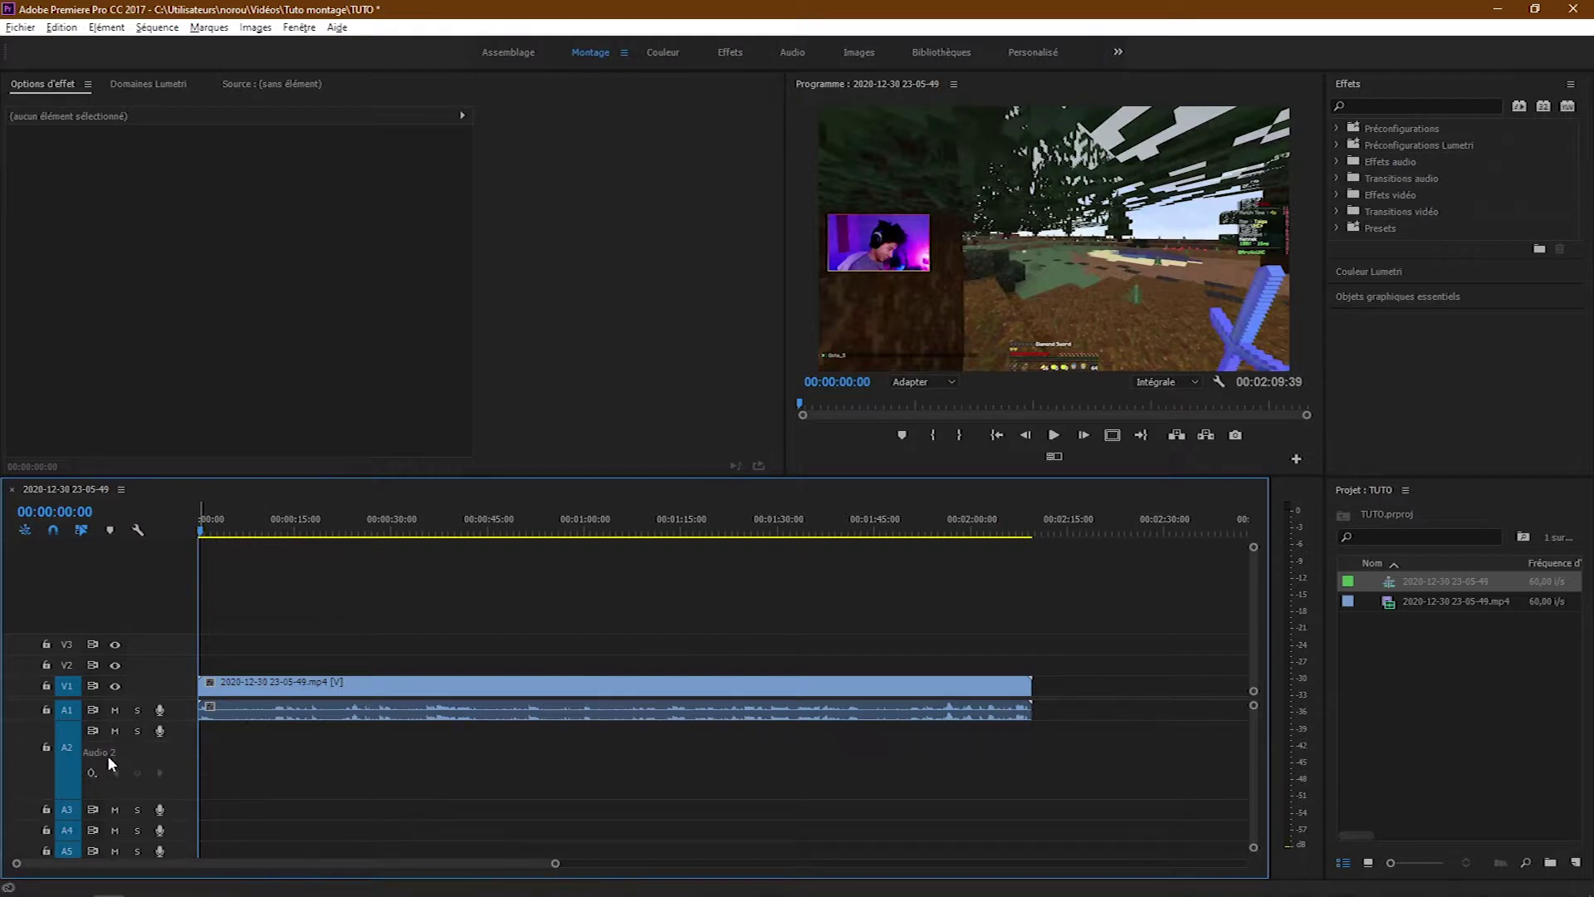
{"action": "left_click", "coordinate": [43, 87]}
{"action": "key", "text": "equal"}
{"action": "scroll", "coordinate": [101, 648], "scroll_direction": "up", "scroll_amount": 3}
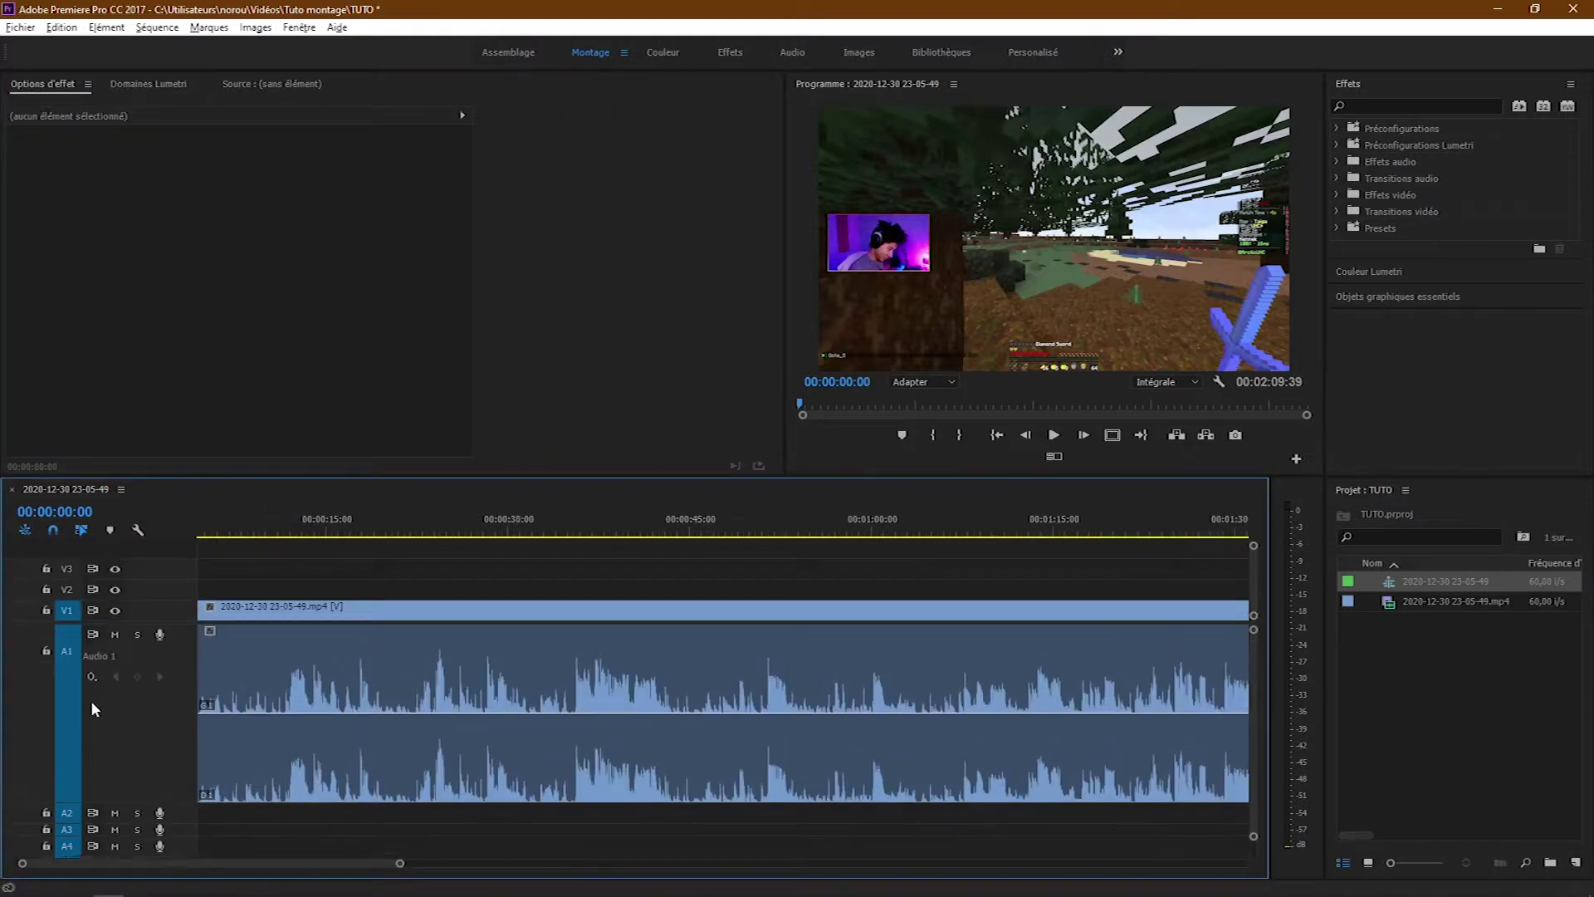
{"action": "key", "text": "minus"}
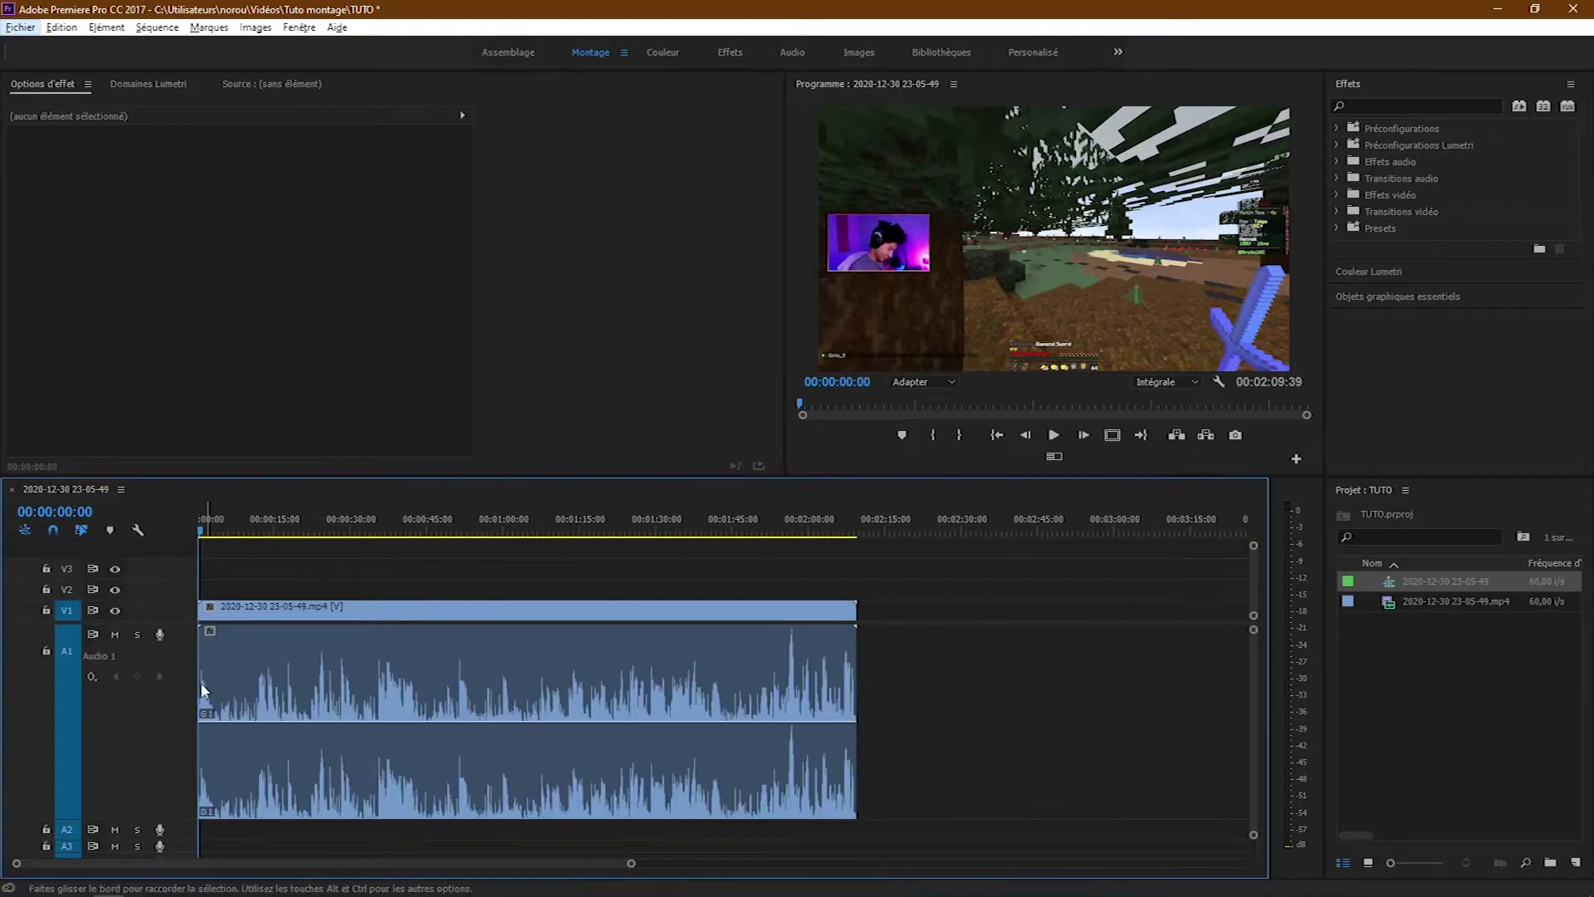
Step: Play the clip's opening seconds and trim a short stretch off its start
{"action": "key", "text": "space"}
{"action": "key", "text": "equal"}
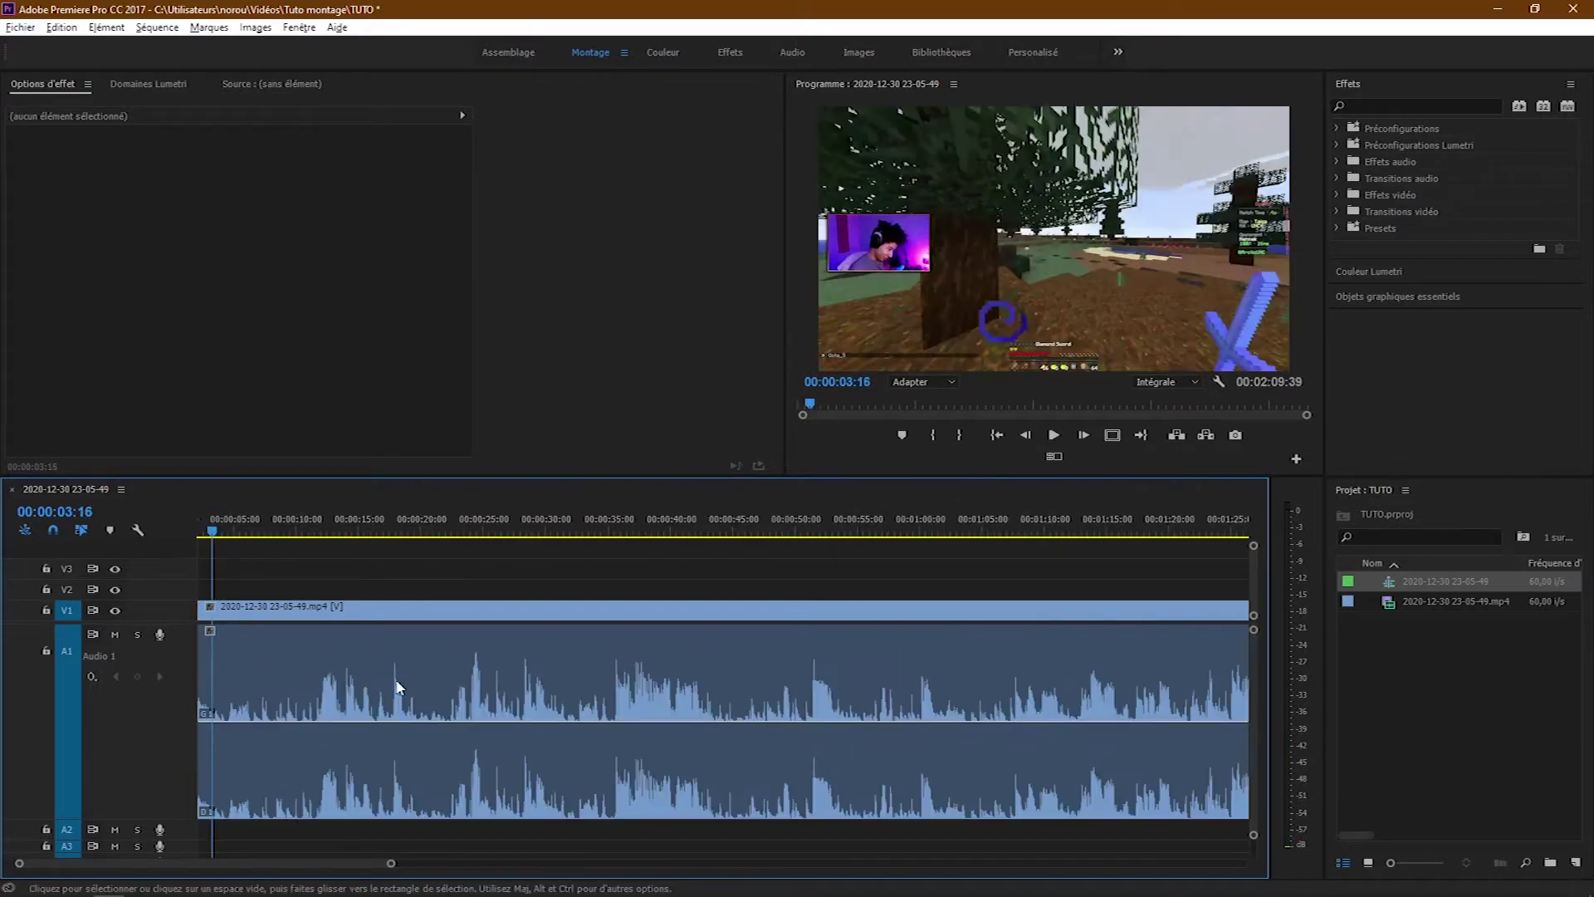
{"action": "left_click_drag", "start_coordinate": [256, 860], "coordinate": [189, 862]}
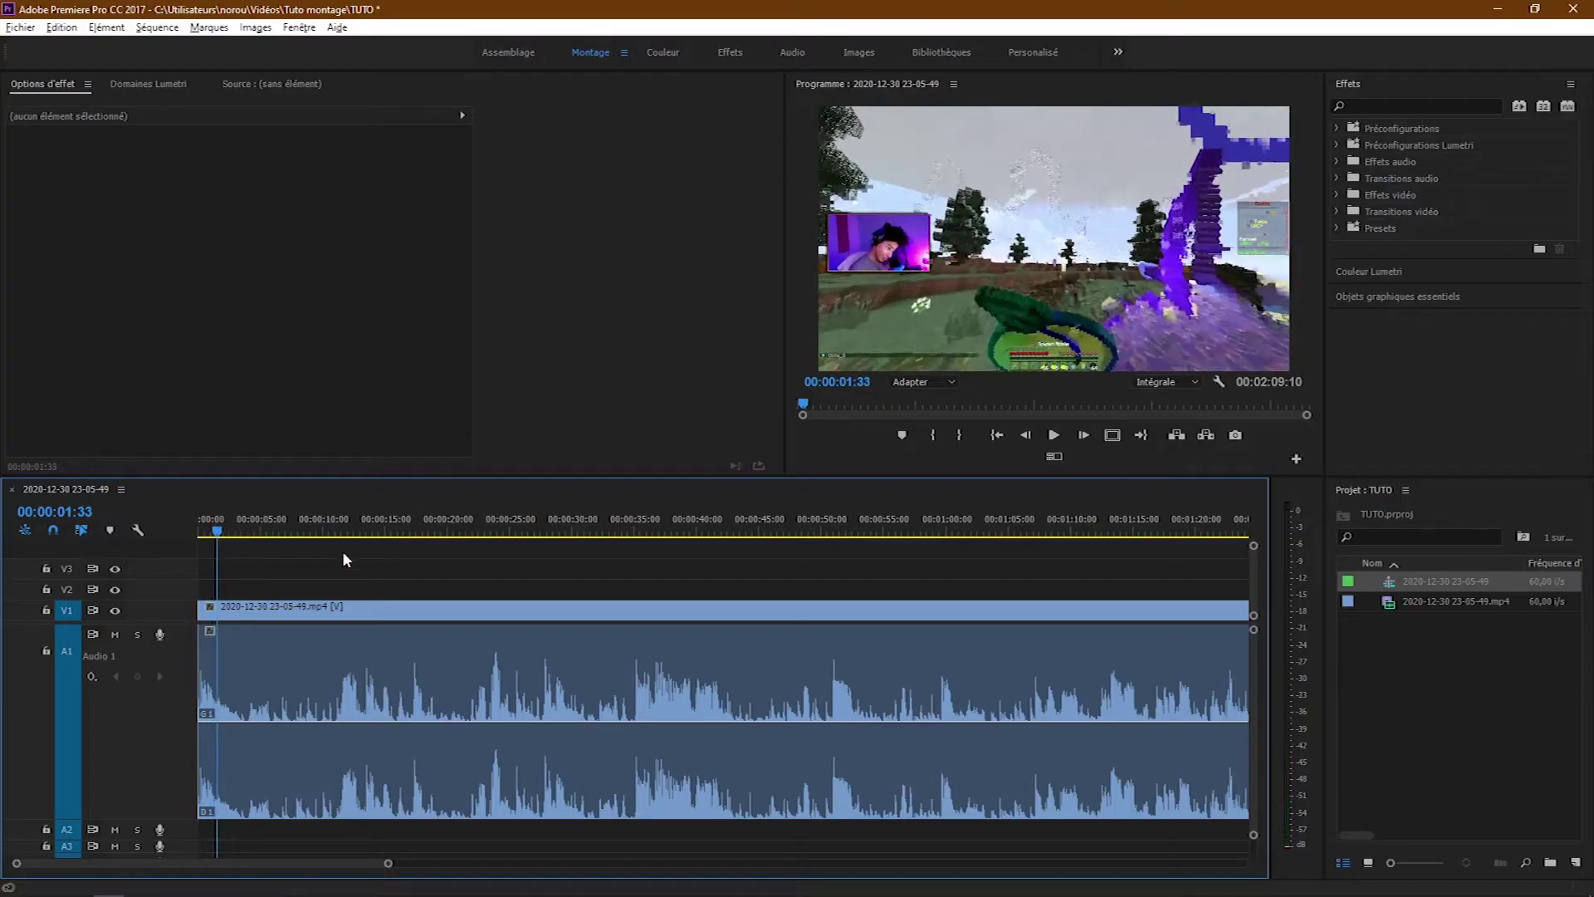
Step: Split the clip at 00:00:01:33 and 00:00:04:04, delete the section between, and move the following clip back to close the gap
{"action": "key", "text": "c"}
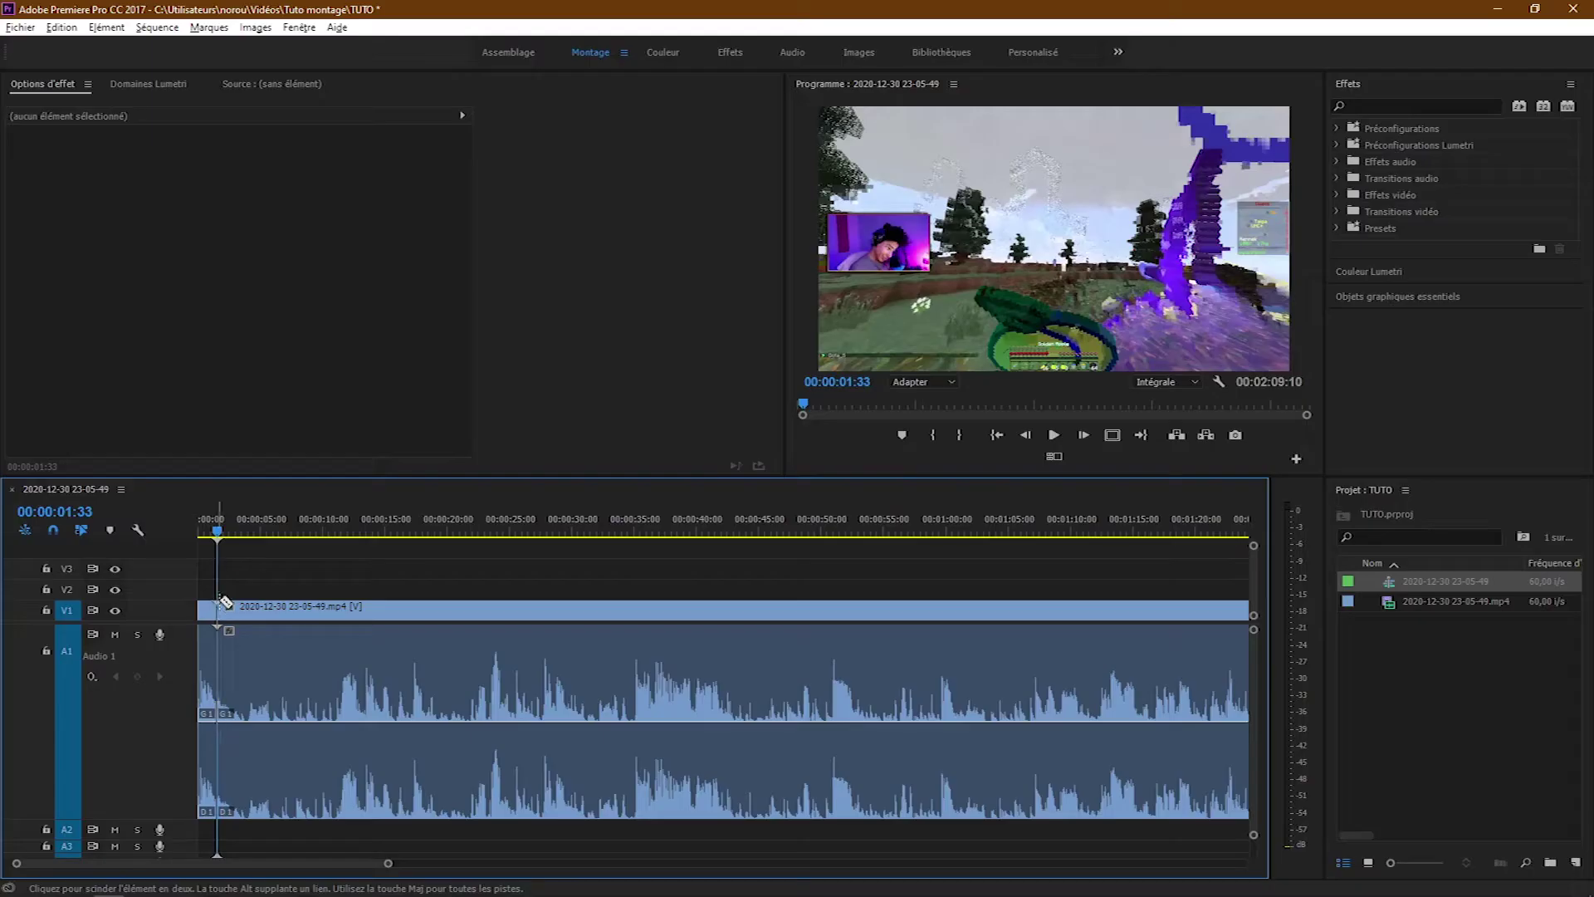
{"action": "left_click", "coordinate": [222, 610]}
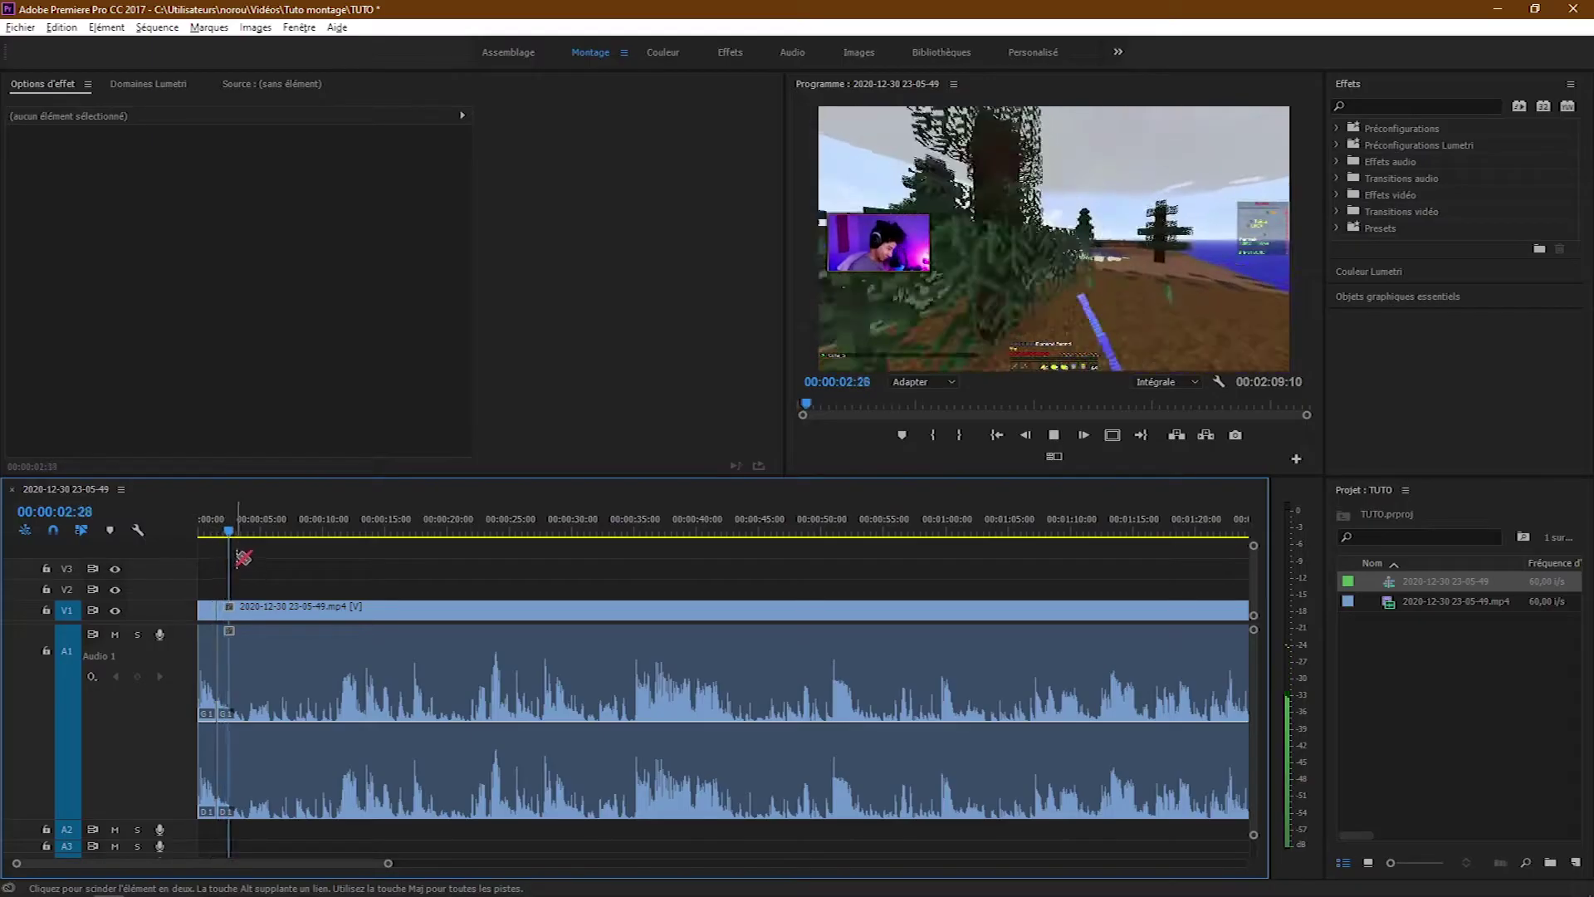
{"action": "key", "text": "space"}
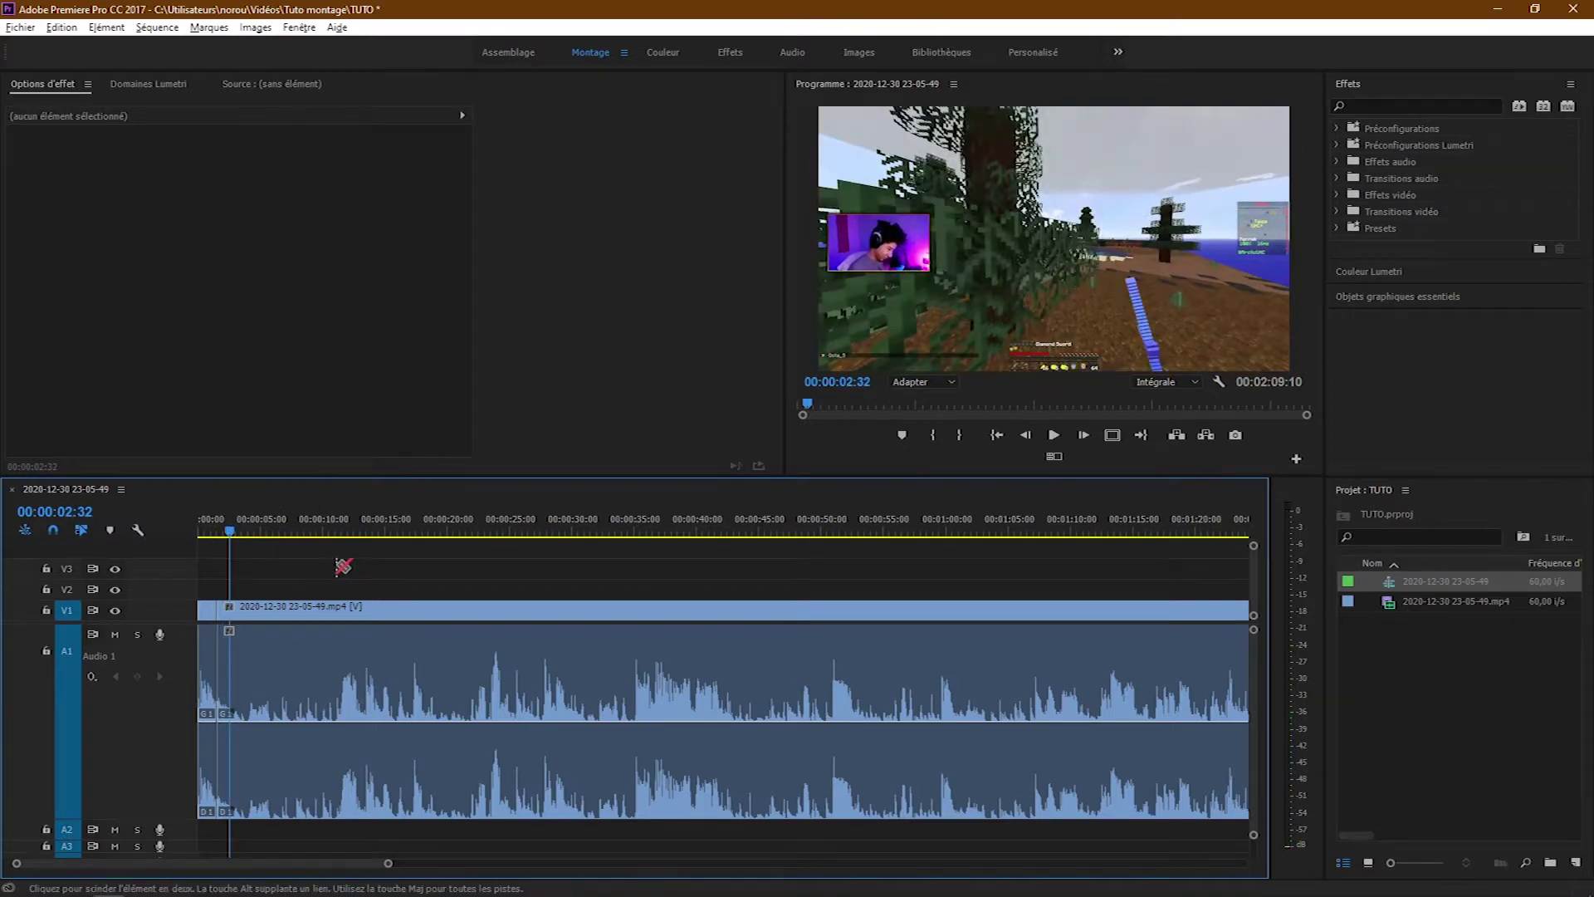
{"action": "left_click_drag", "start_coordinate": [232, 532], "coordinate": [245, 541]}
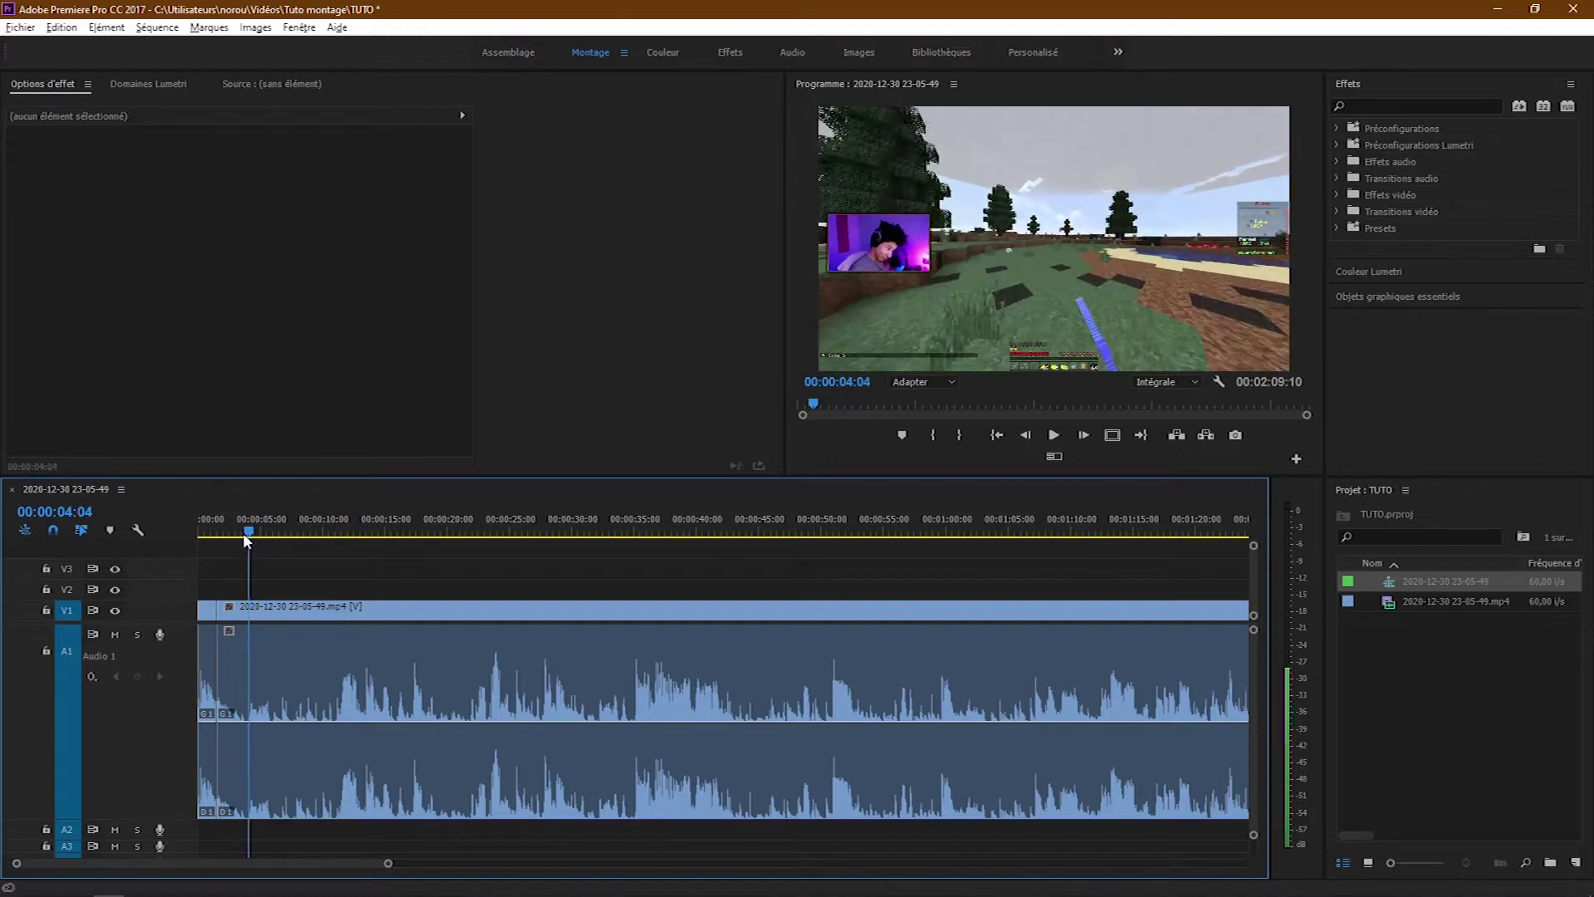
{"action": "left_click", "coordinate": [235, 612]}
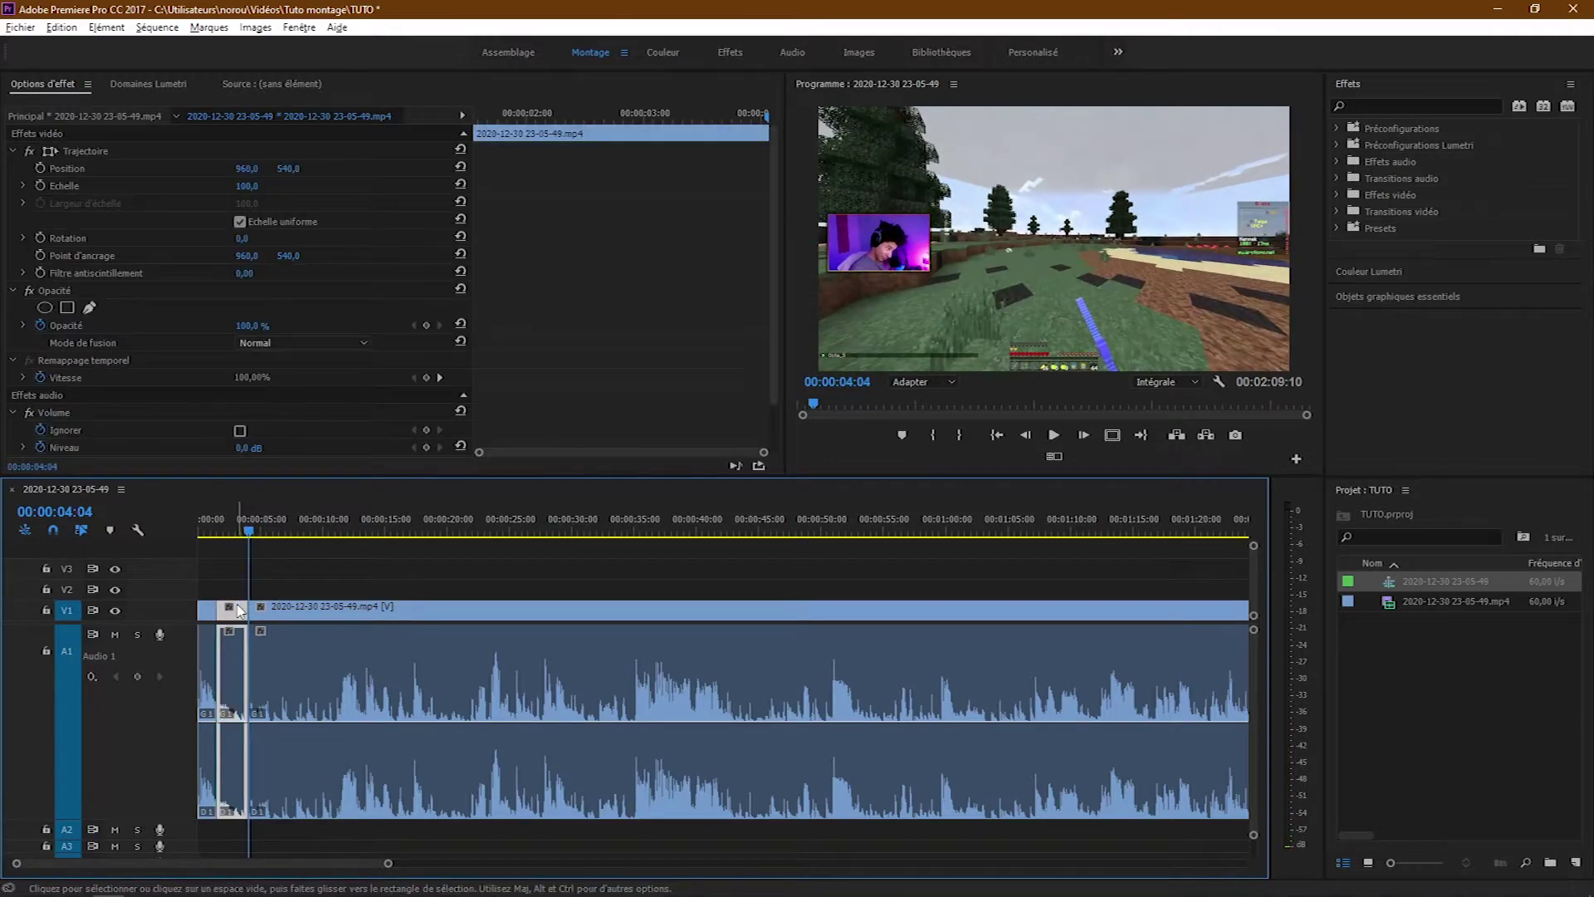
{"action": "key", "text": "Delete"}
{"action": "left_click_drag", "start_coordinate": [275, 609], "coordinate": [246, 616]}
Step: Undo the section's removal and the cuts near the start of the clip
{"action": "key", "text": "ctrl+z"}
{"action": "key", "text": "ctrl+z"}
{"action": "key", "text": "ctrl+z"}
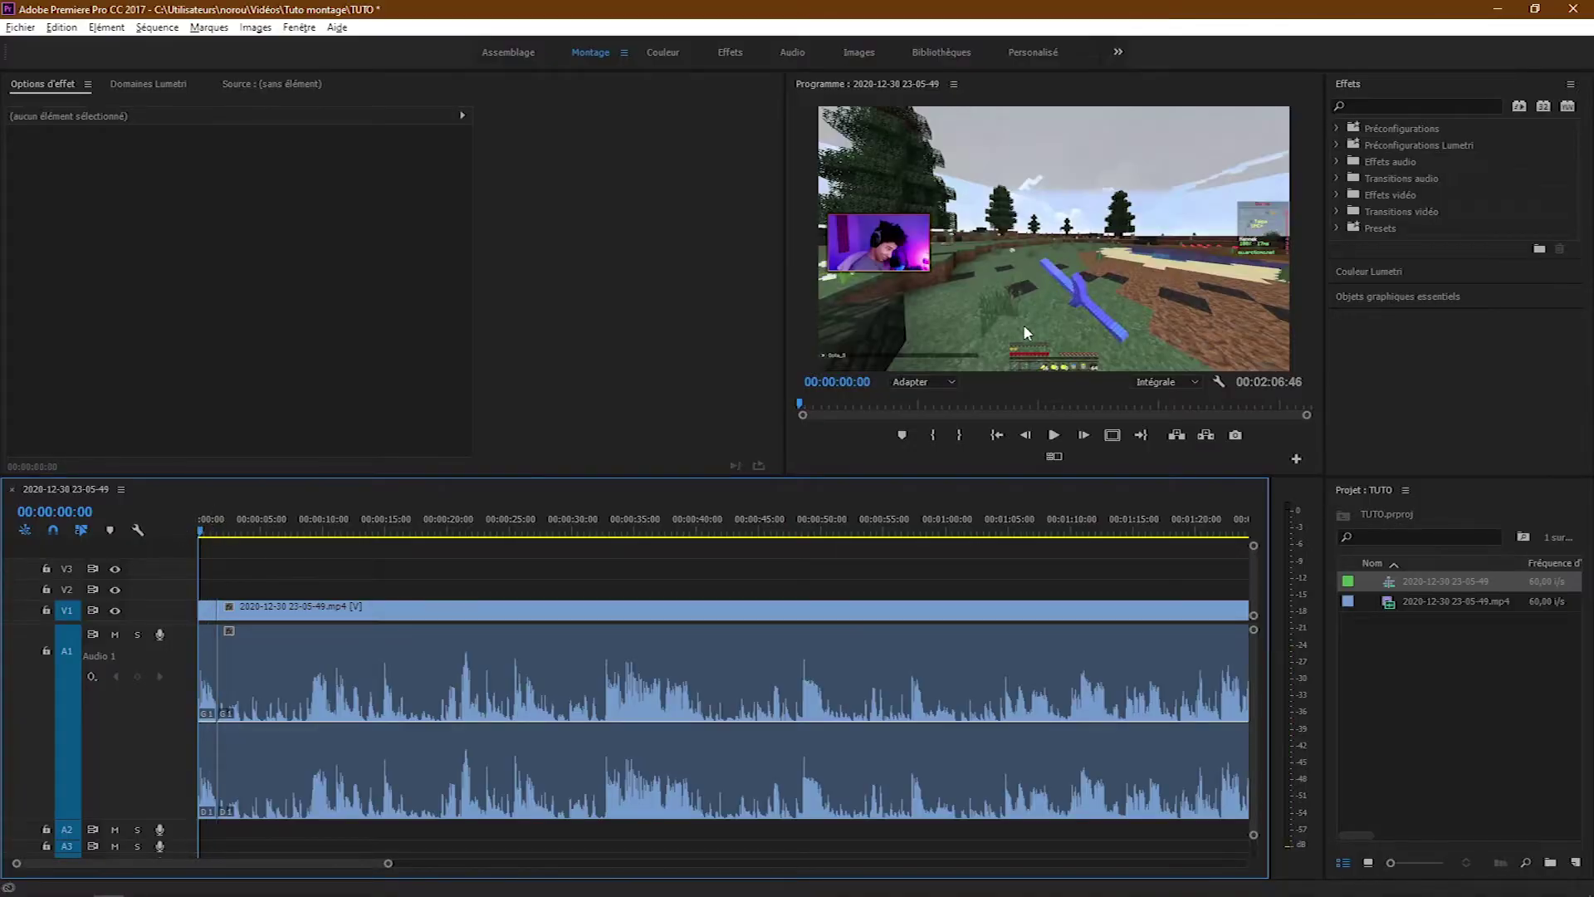
Step: Split the clip at 00:00:01:56 and remove the quiet section right after it, closing the gap
{"action": "key", "text": "space"}
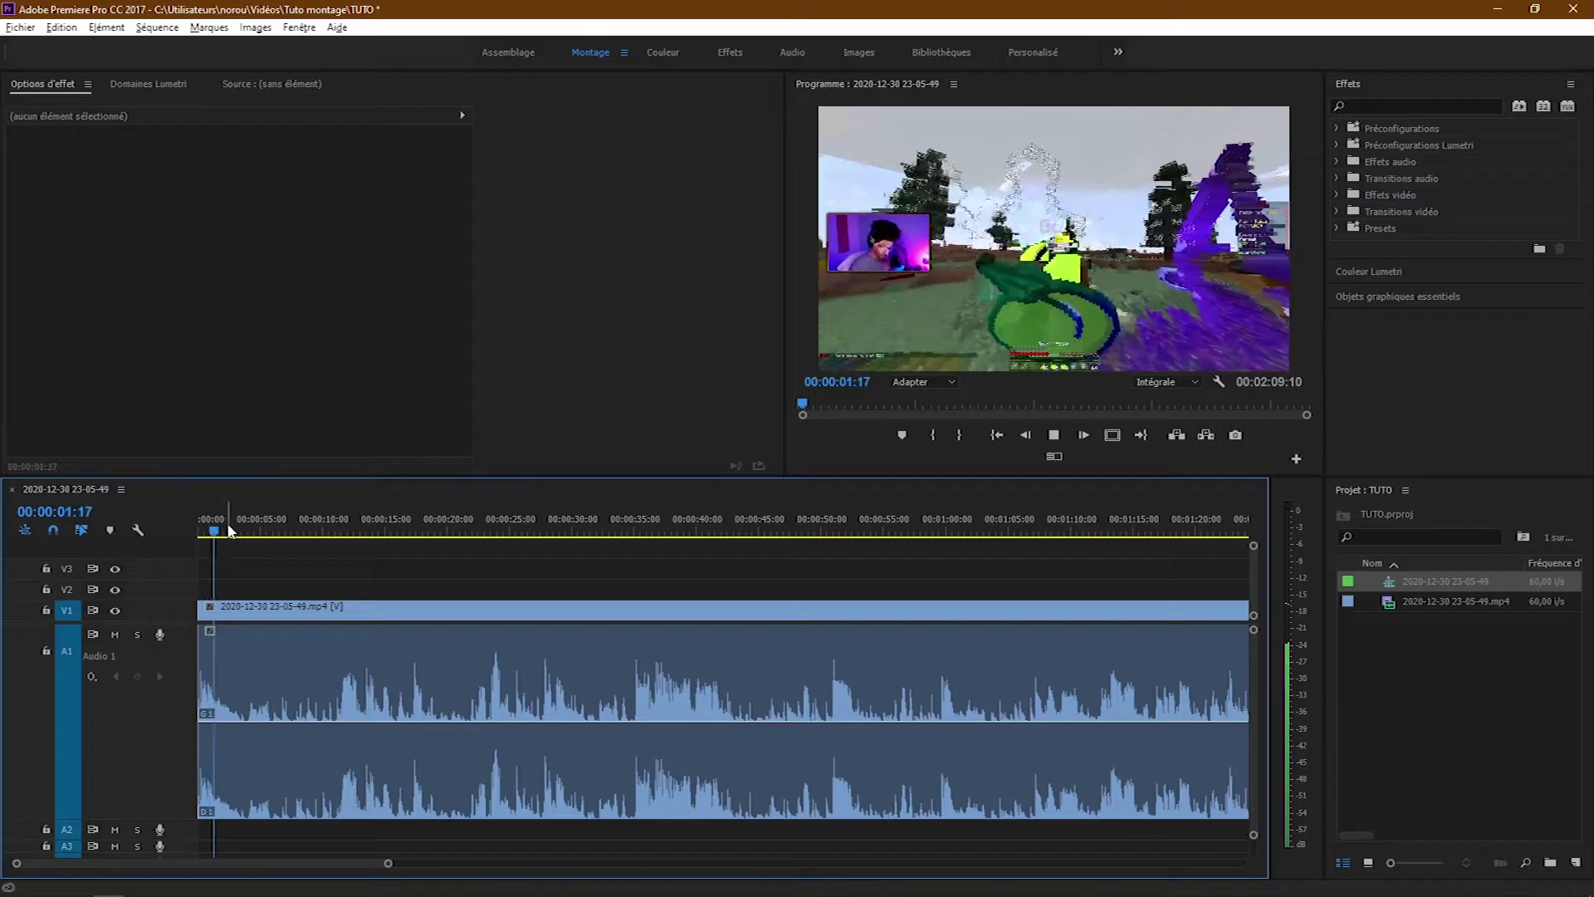
{"action": "key", "text": "space"}
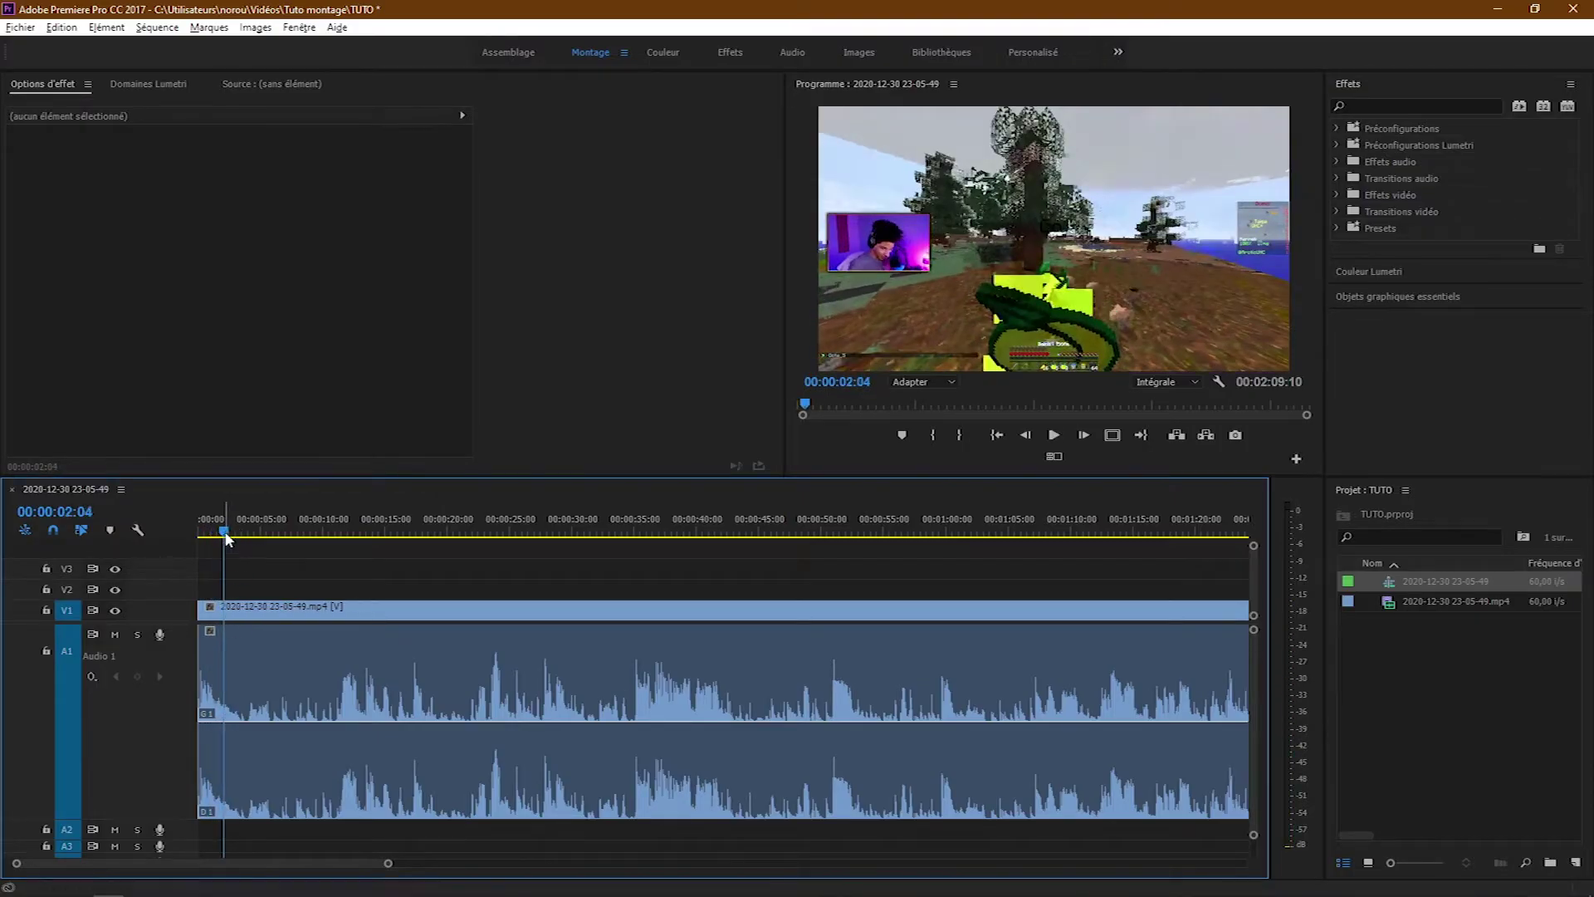
{"action": "left_click_drag", "start_coordinate": [224, 534], "coordinate": [222, 537]}
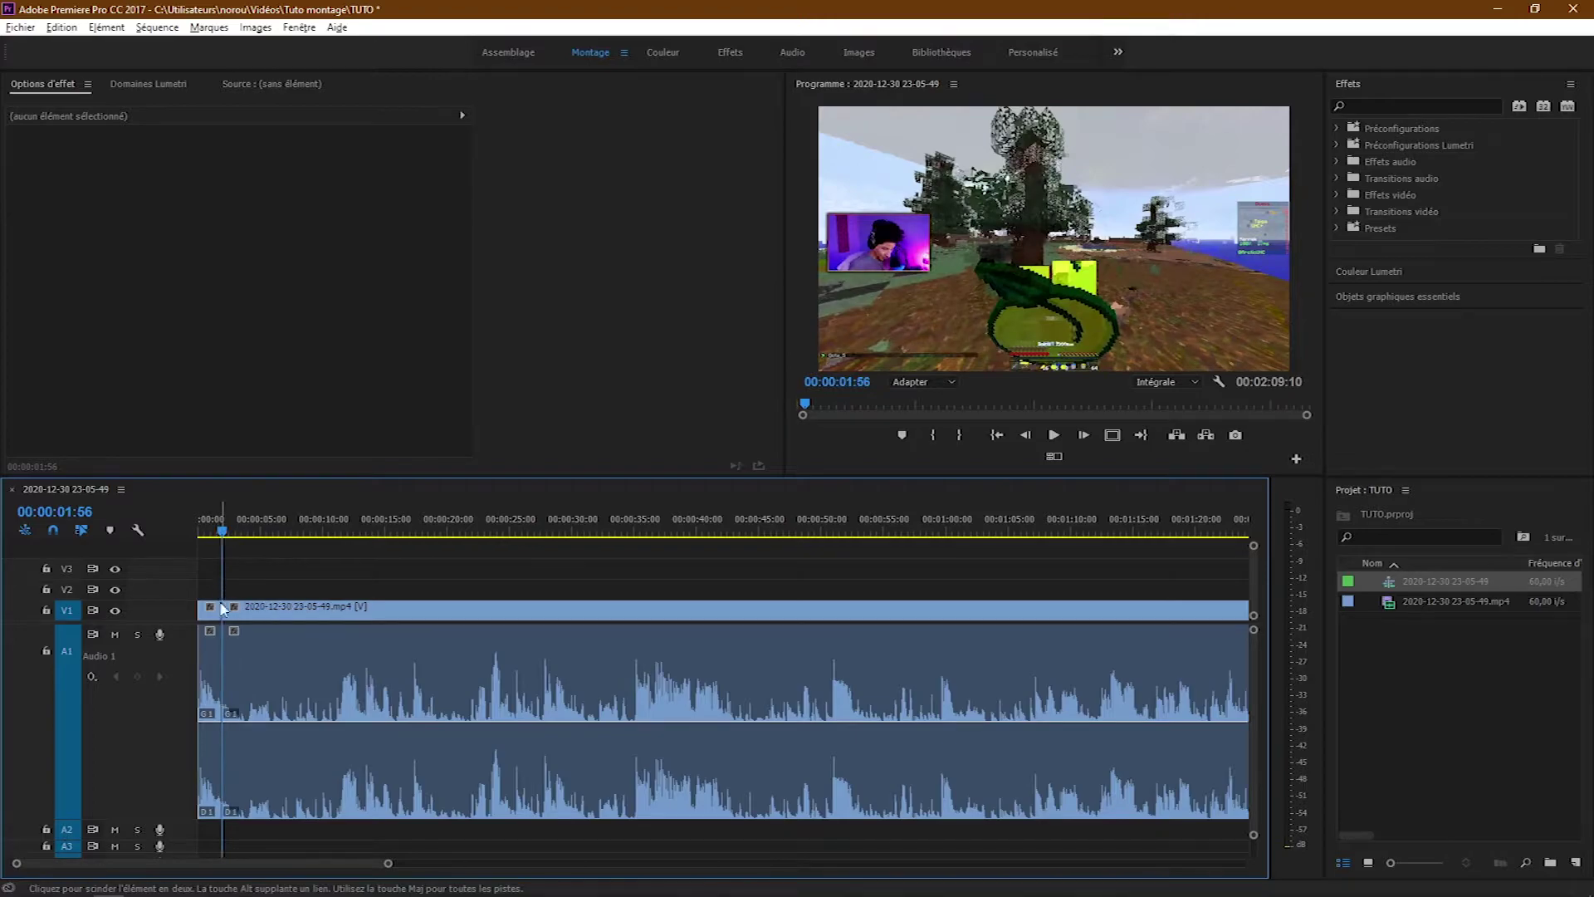
Step: Split the clip at 00:00:03:48 and remove the quiet stretch up to the next speech, closing the gap
{"action": "key", "text": "space"}
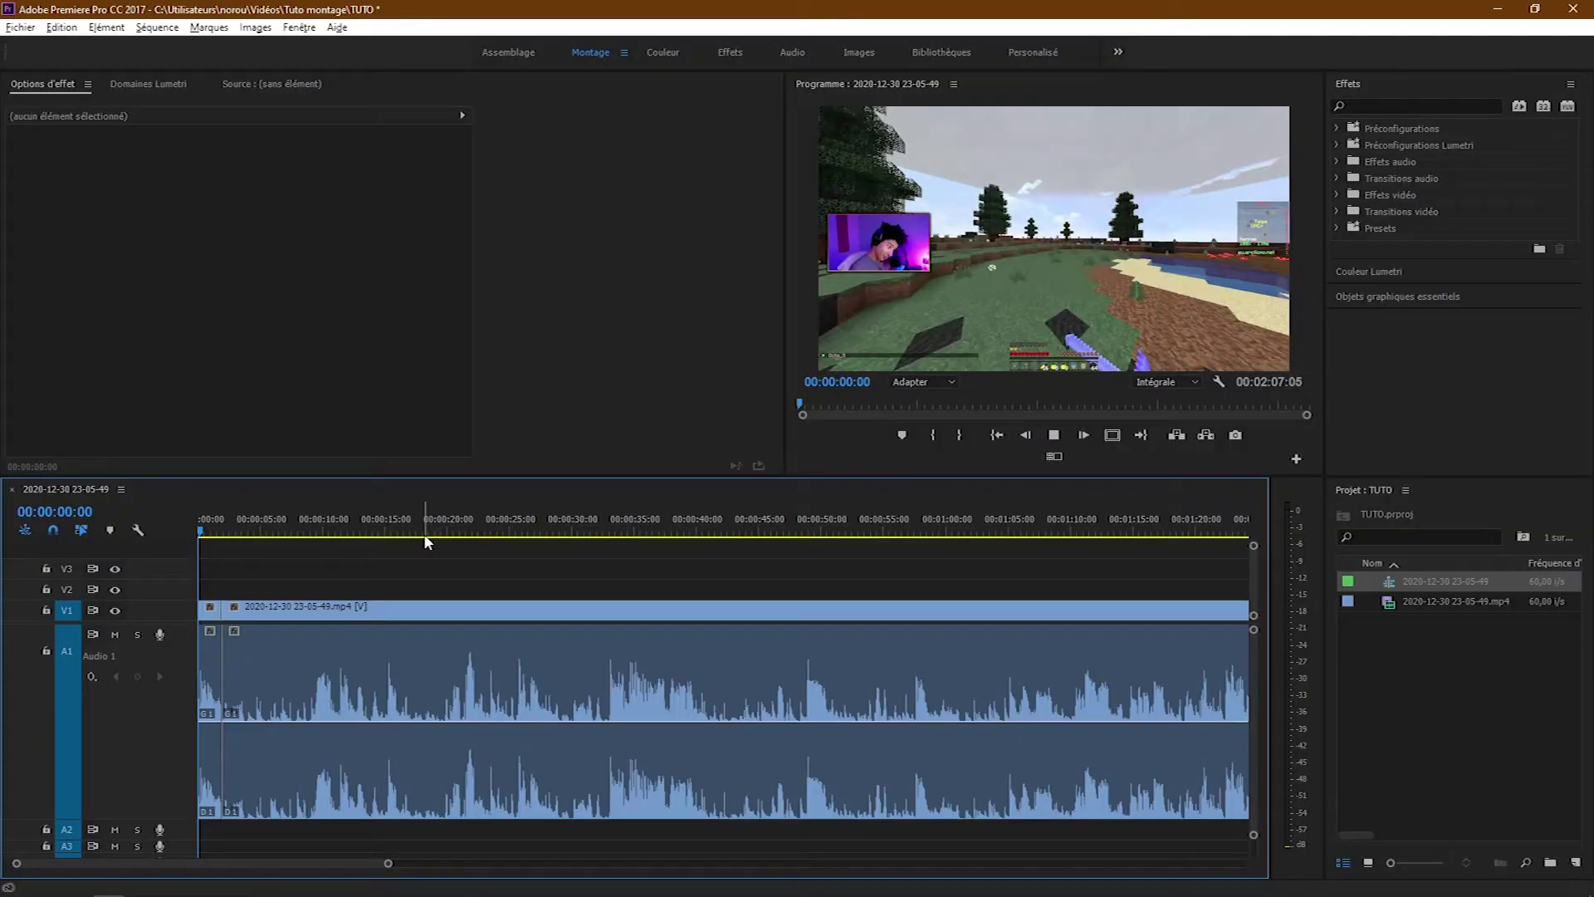
{"action": "key", "text": "space"}
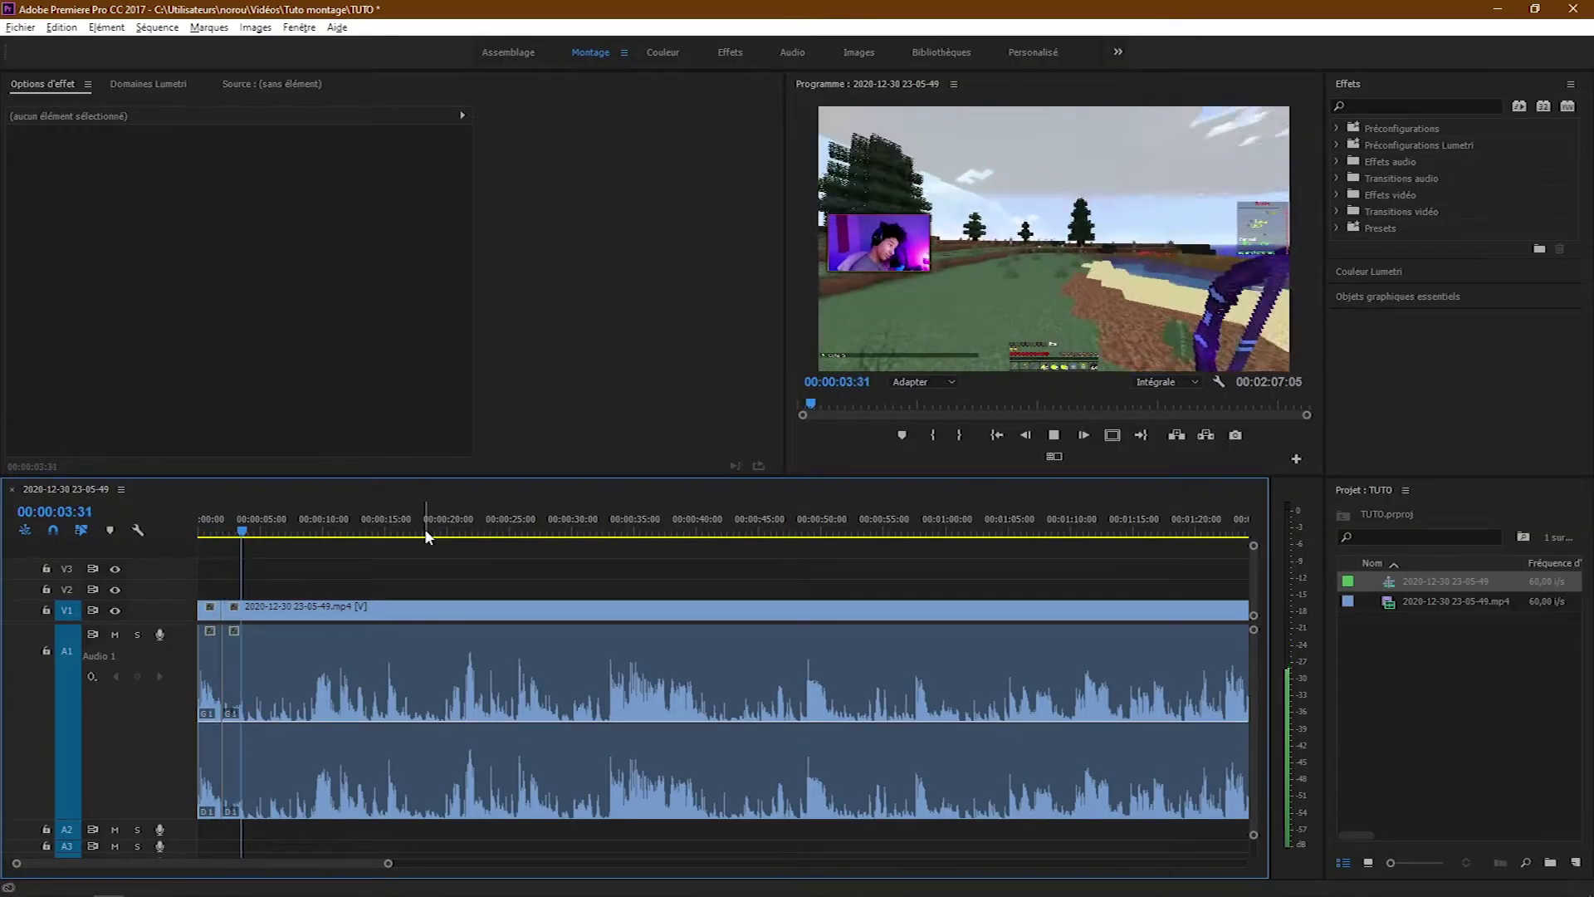
{"action": "left_click", "coordinate": [248, 529]}
{"action": "key", "text": "c"}
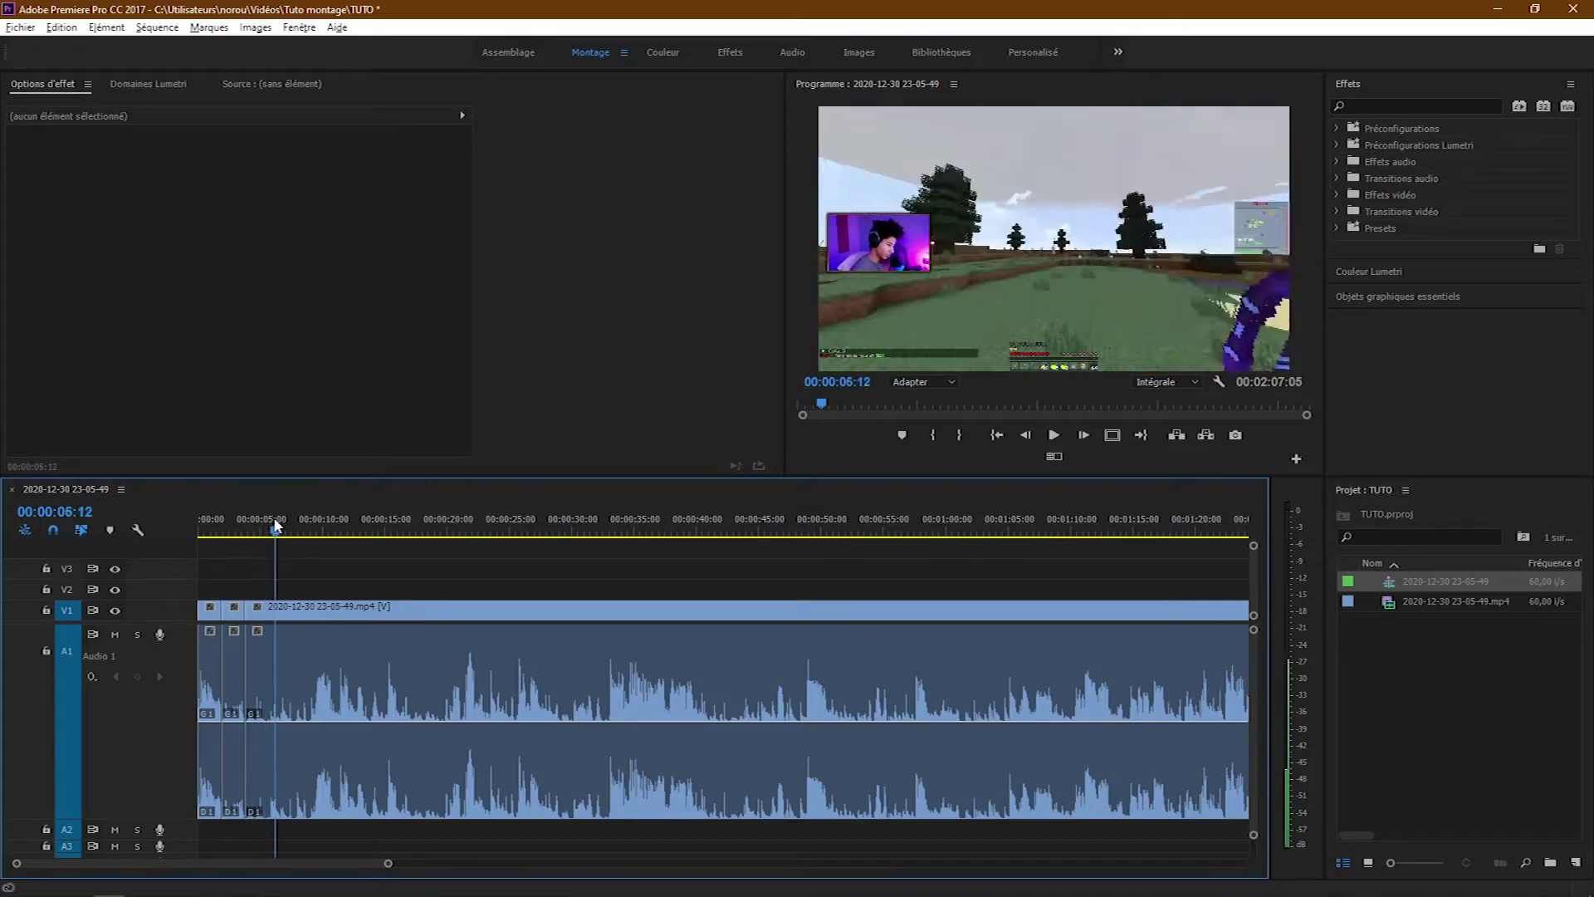
{"action": "left_click_drag", "start_coordinate": [297, 518], "coordinate": [315, 506]}
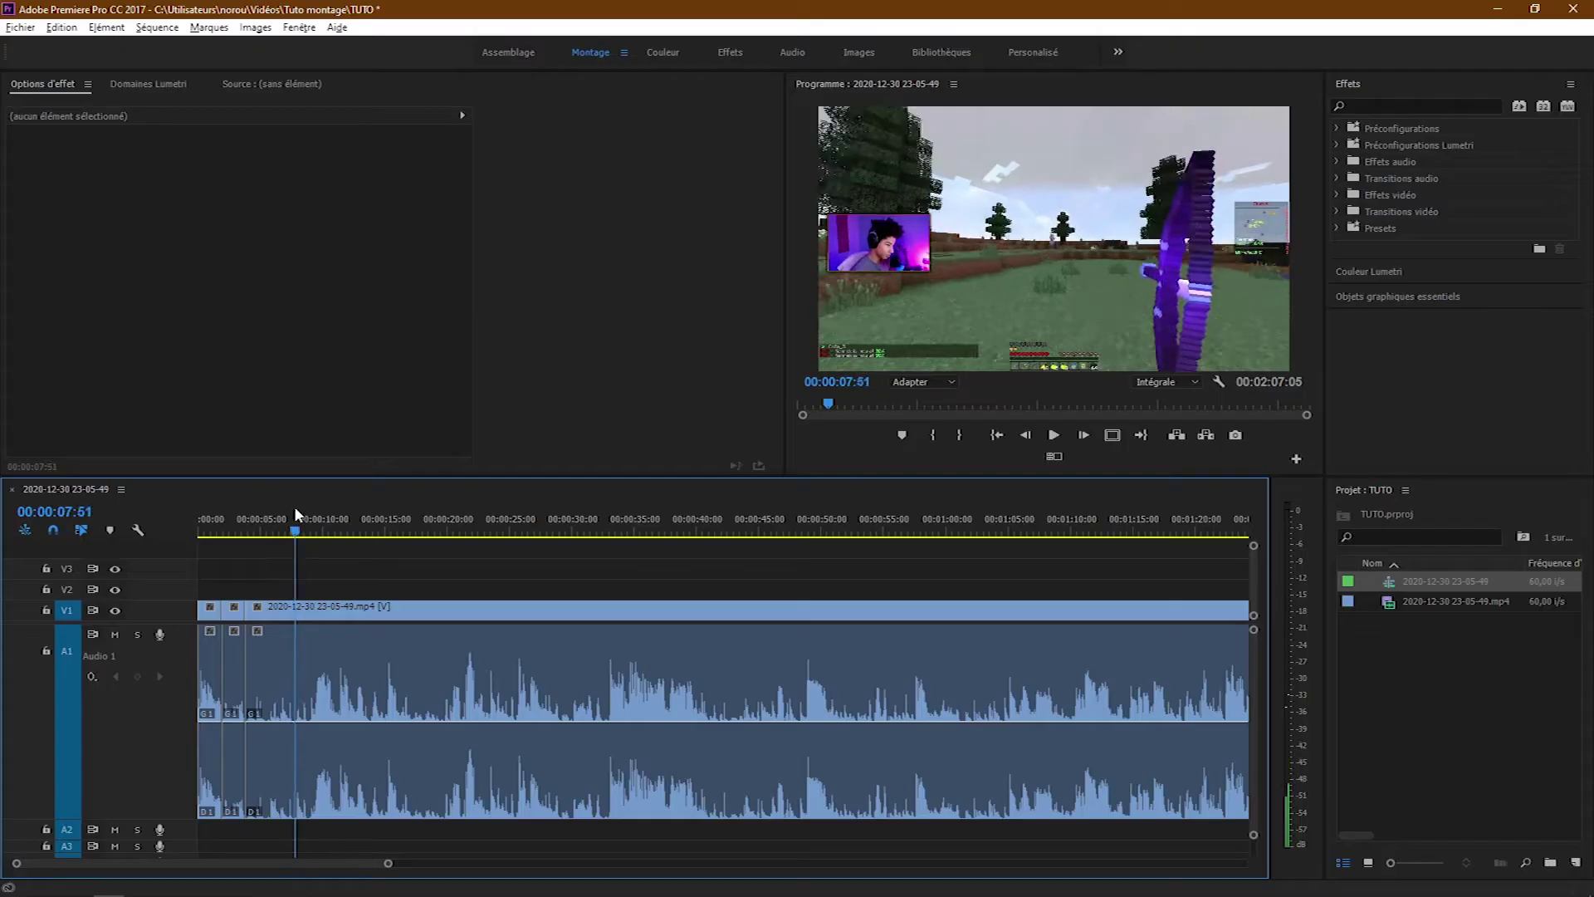
{"action": "mouse_move", "coordinate": [294, 505]}
{"action": "left_mouse_down"}
{"action": "mouse_move", "coordinate": [322, 501]}
{"action": "mouse_move", "coordinate": [309, 507]}
{"action": "left_mouse_up"}
{"action": "key", "text": "space"}
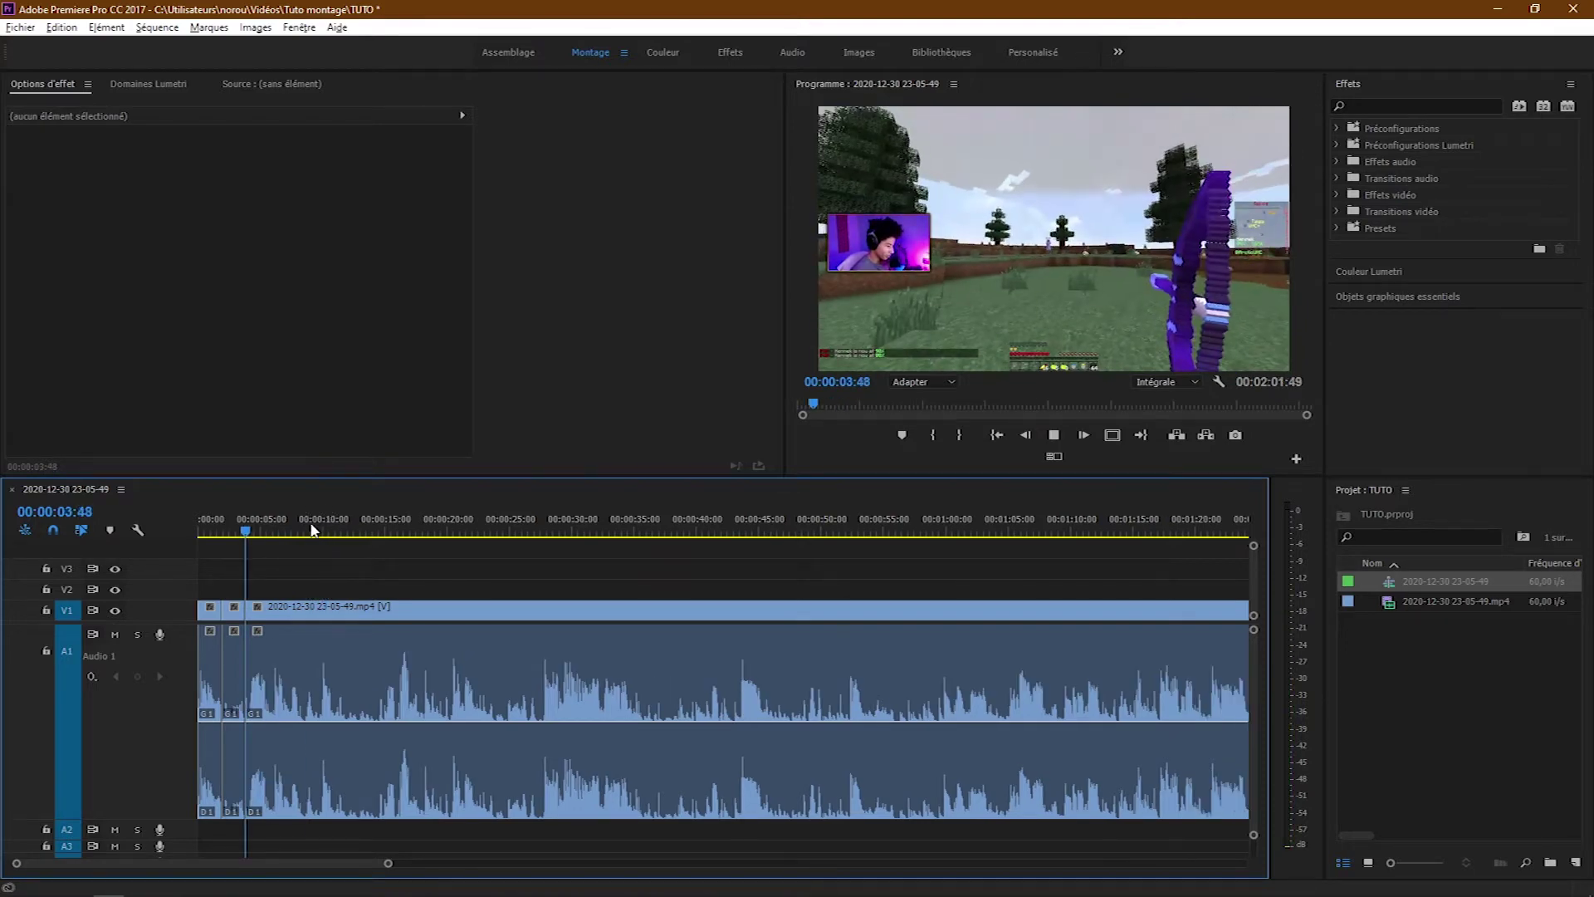
{"action": "key", "text": "c"}
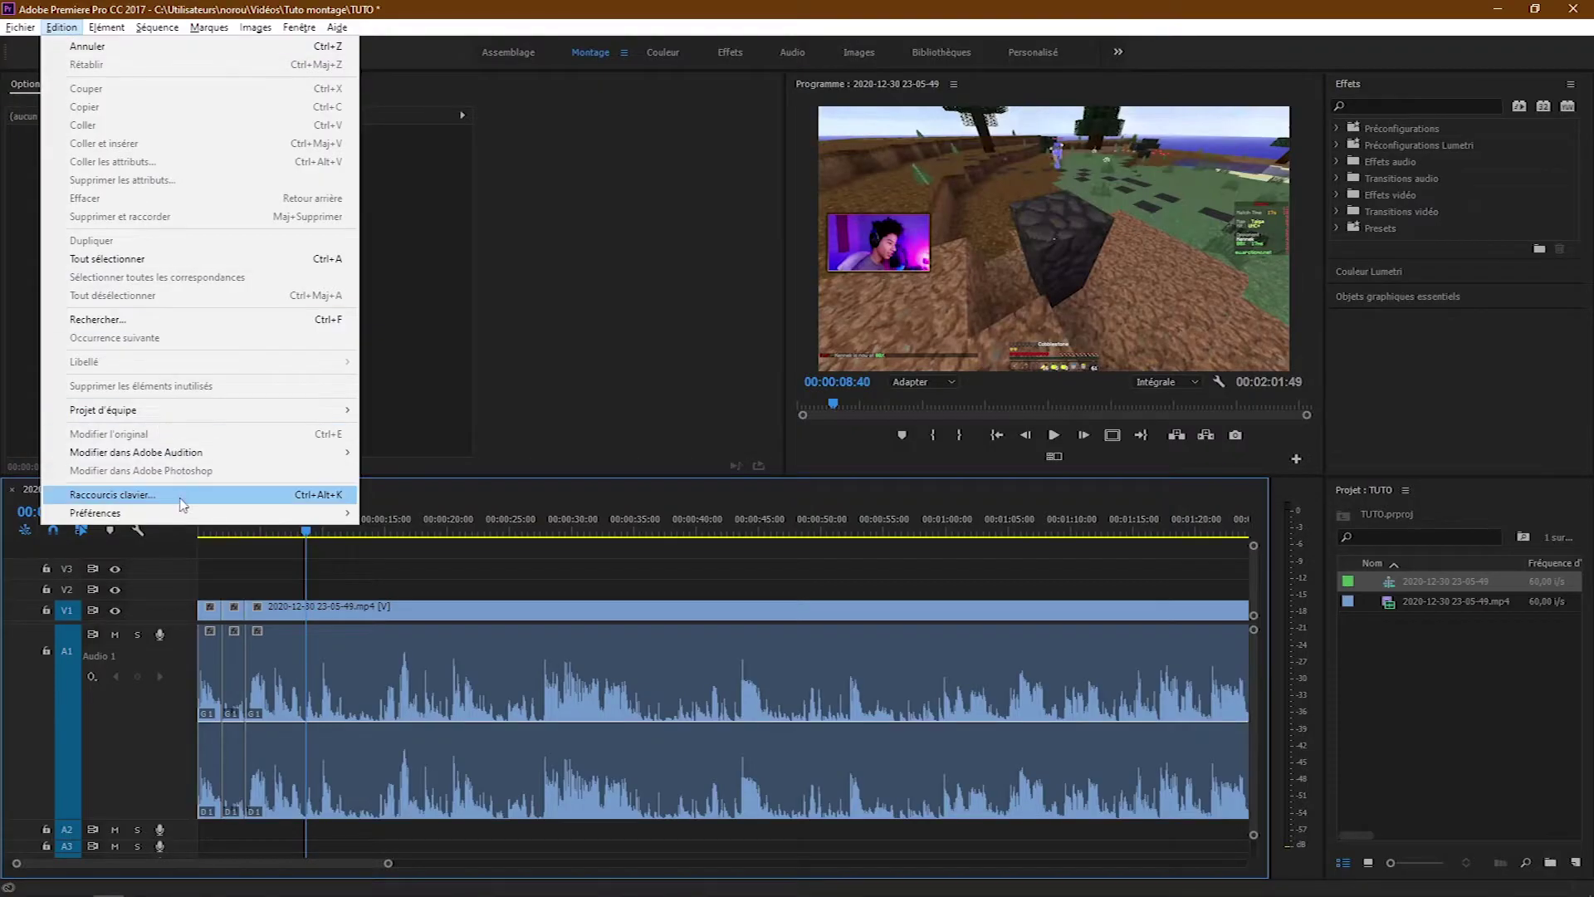
Step: Open the keyboard shortcuts, search for "variateur de vitesse", and examine the keys assigned to shuttle left, shuttle right and stop
{"action": "left_click", "coordinate": [182, 498]}
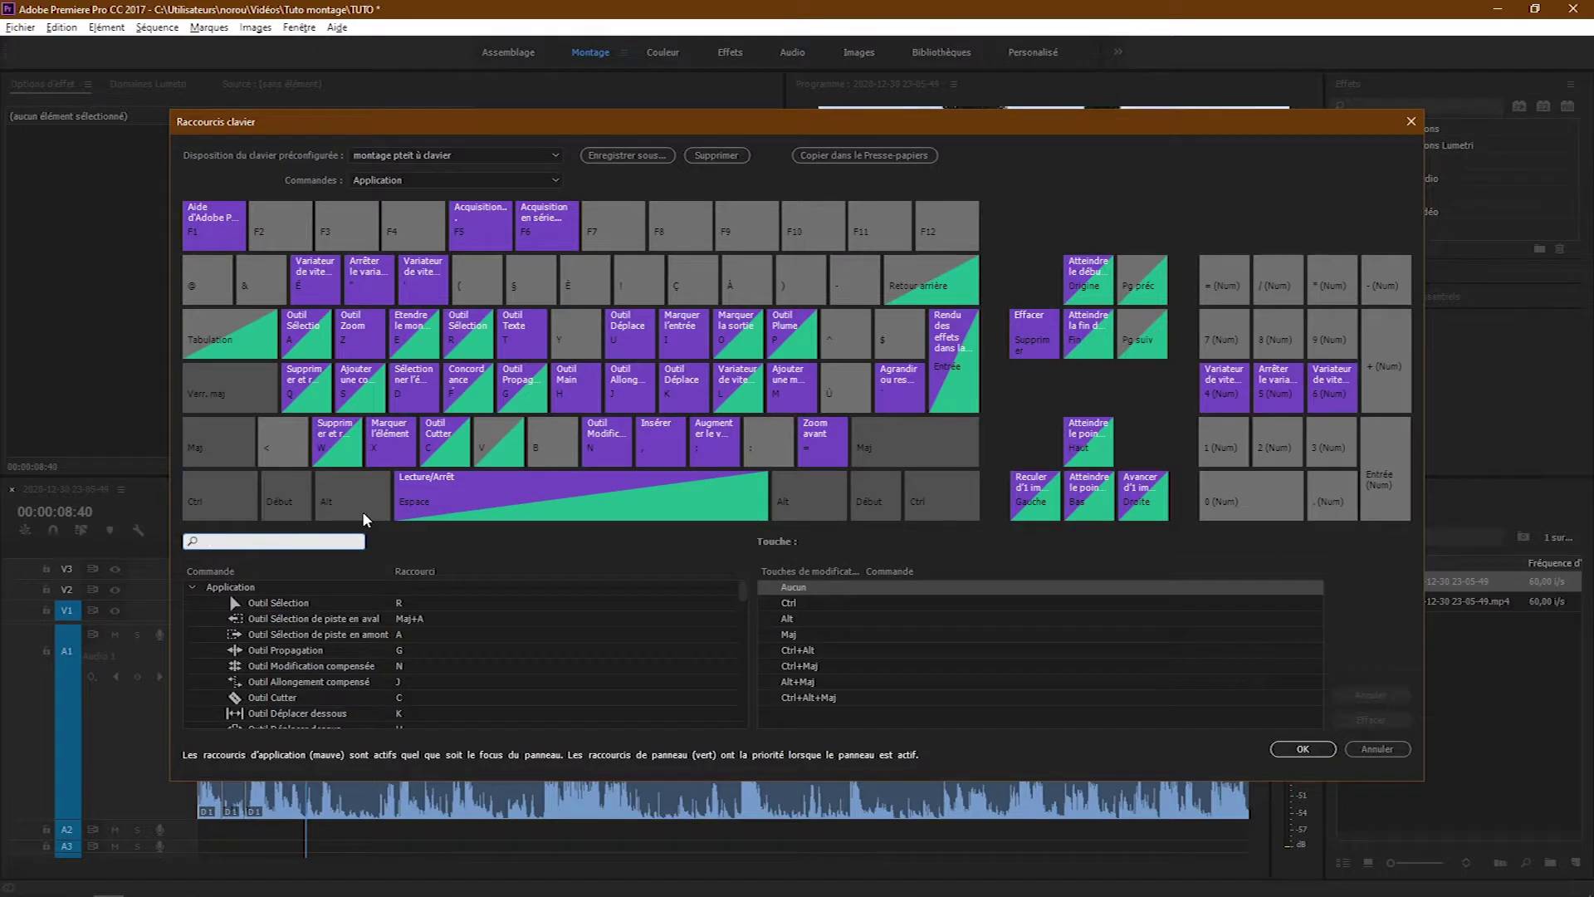
{"action": "type", "text": "variateur de vitesse"}
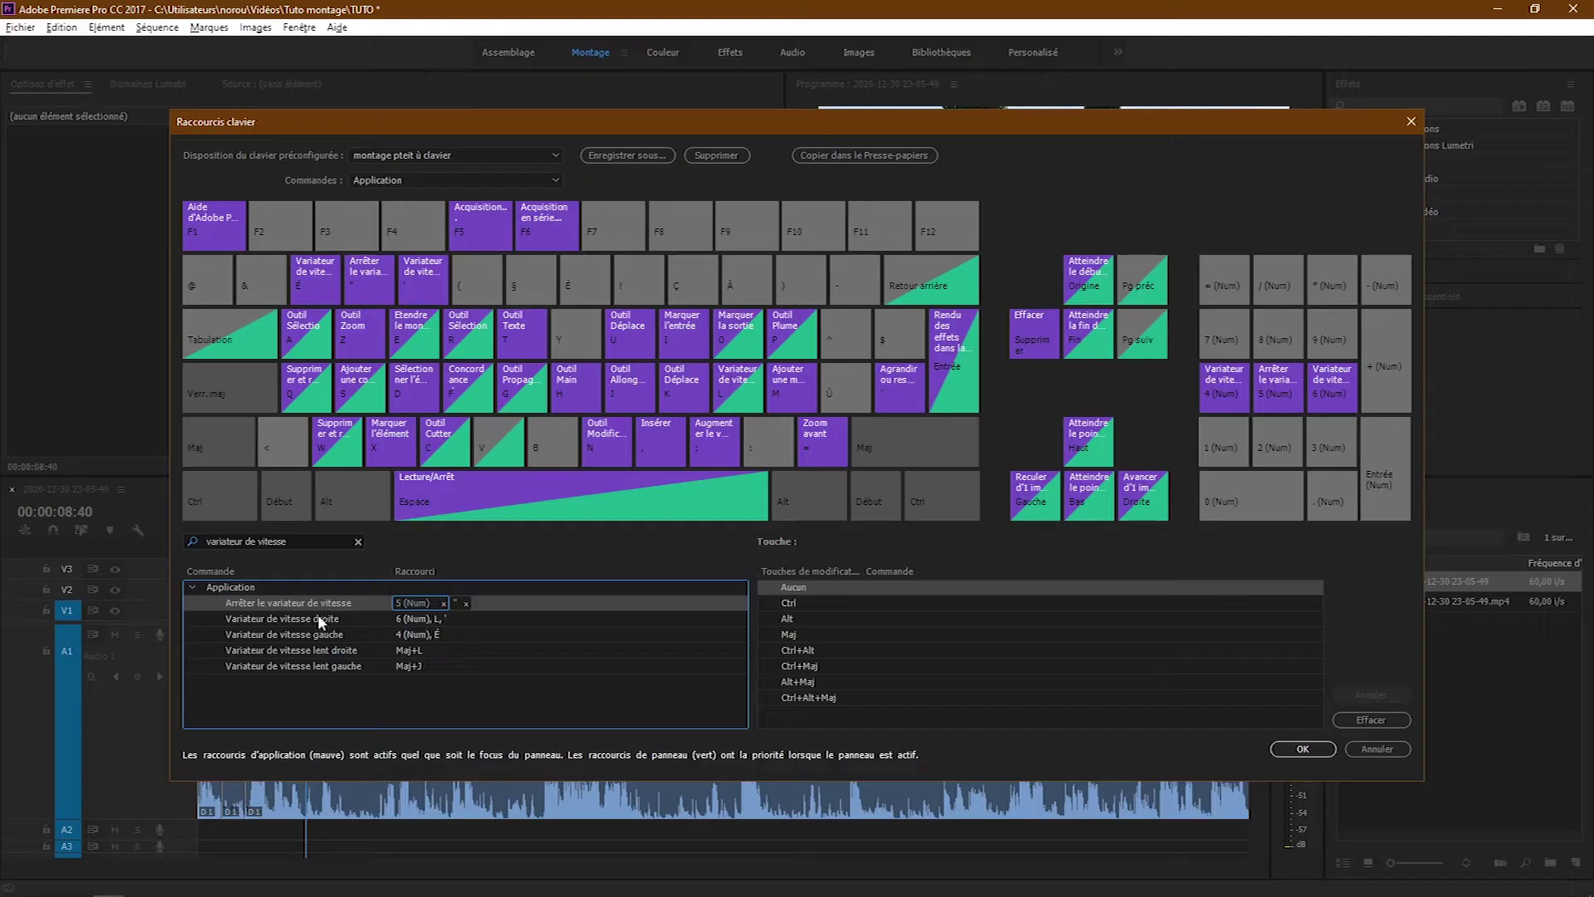
{"action": "left_click", "coordinate": [321, 636]}
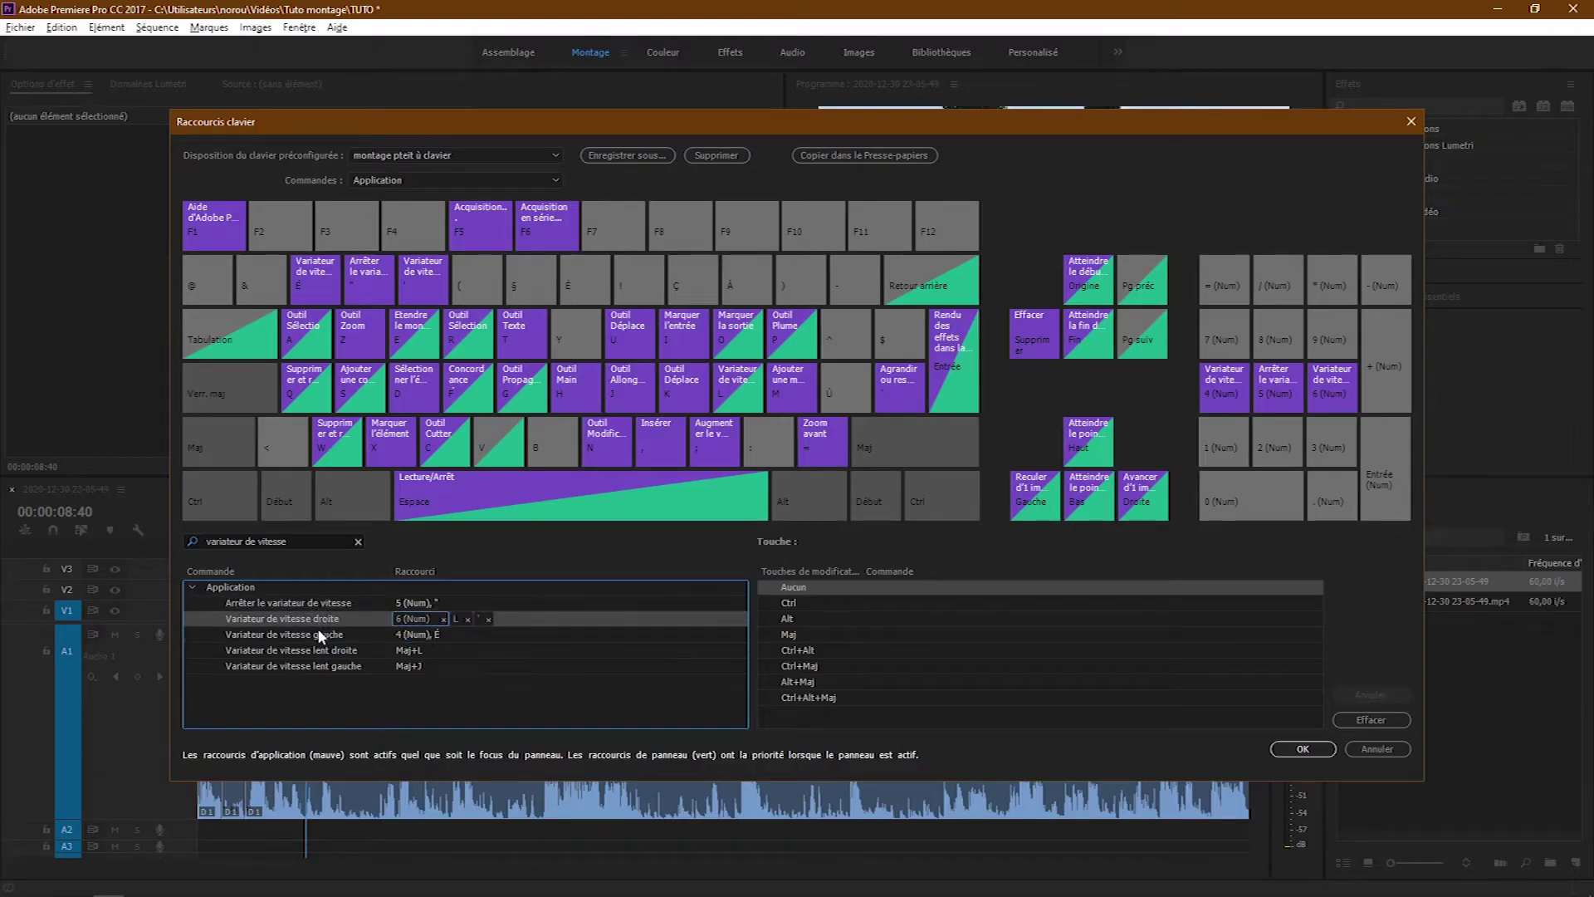
{"action": "left_click", "coordinate": [372, 693]}
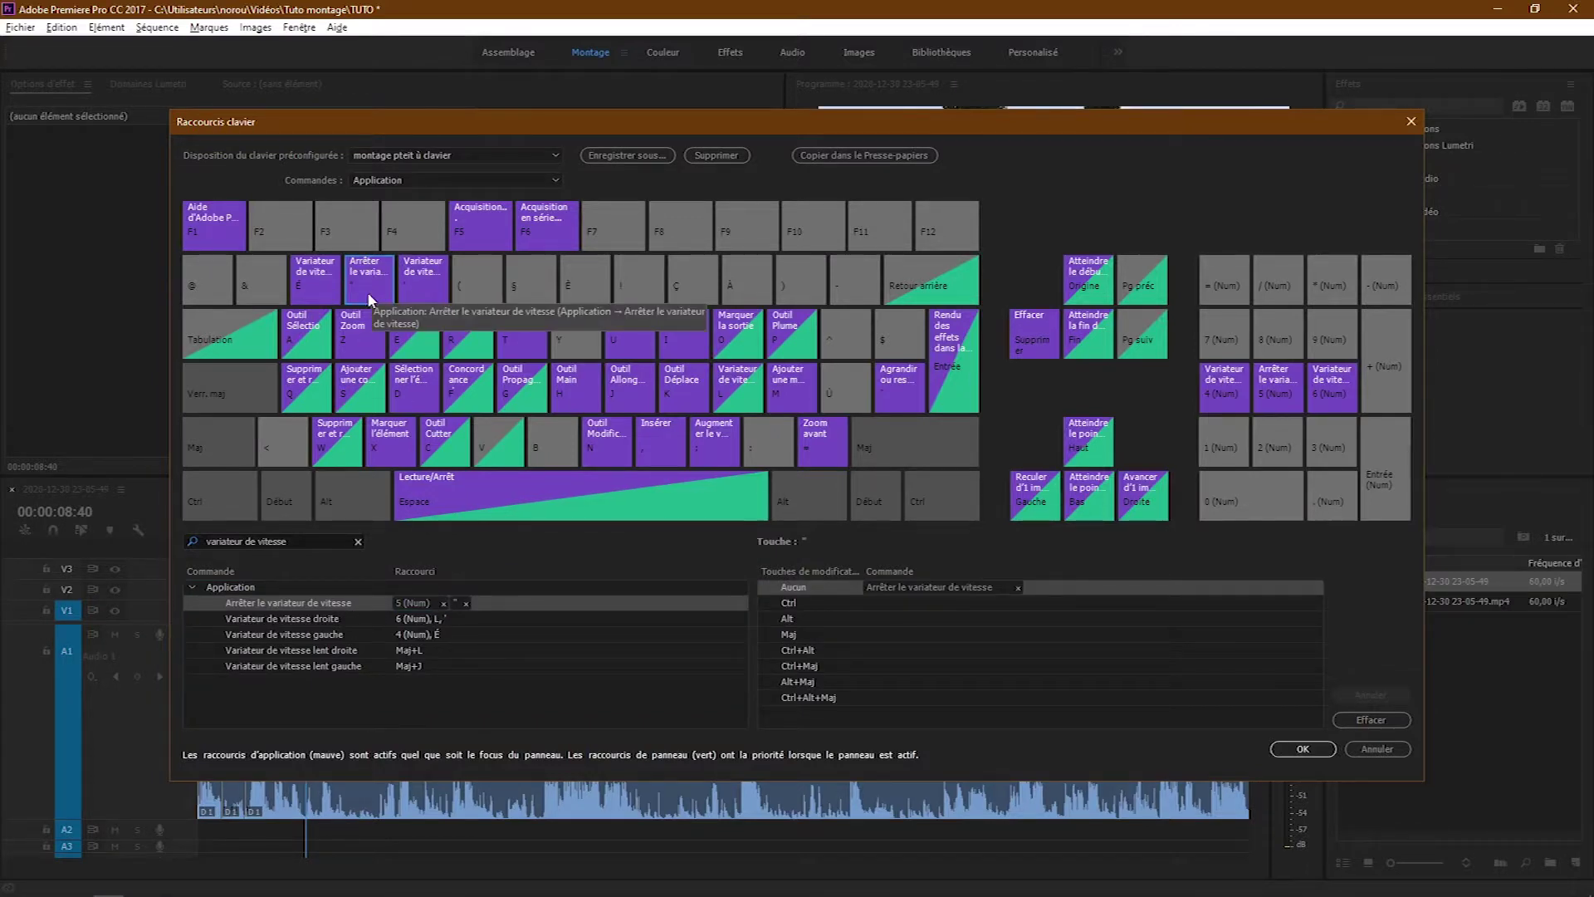
{"action": "left_click", "coordinate": [318, 281]}
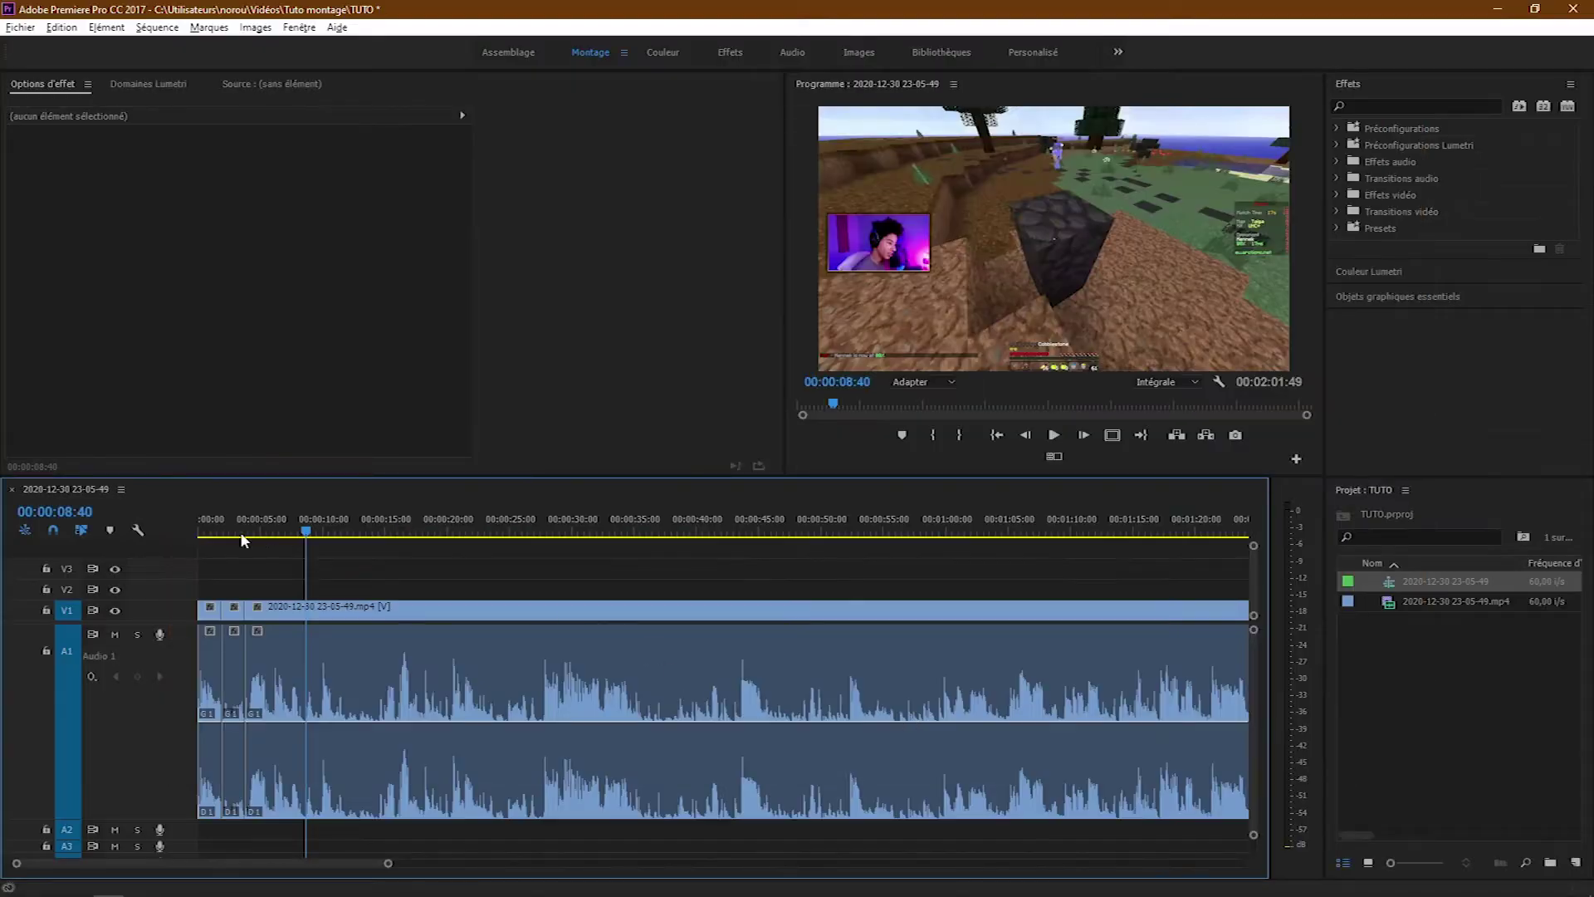
Step: Cut the quiet sections at about 5.5 and 6.5 seconds out of the clip, closing the gaps
{"action": "left_click", "coordinate": [250, 529]}
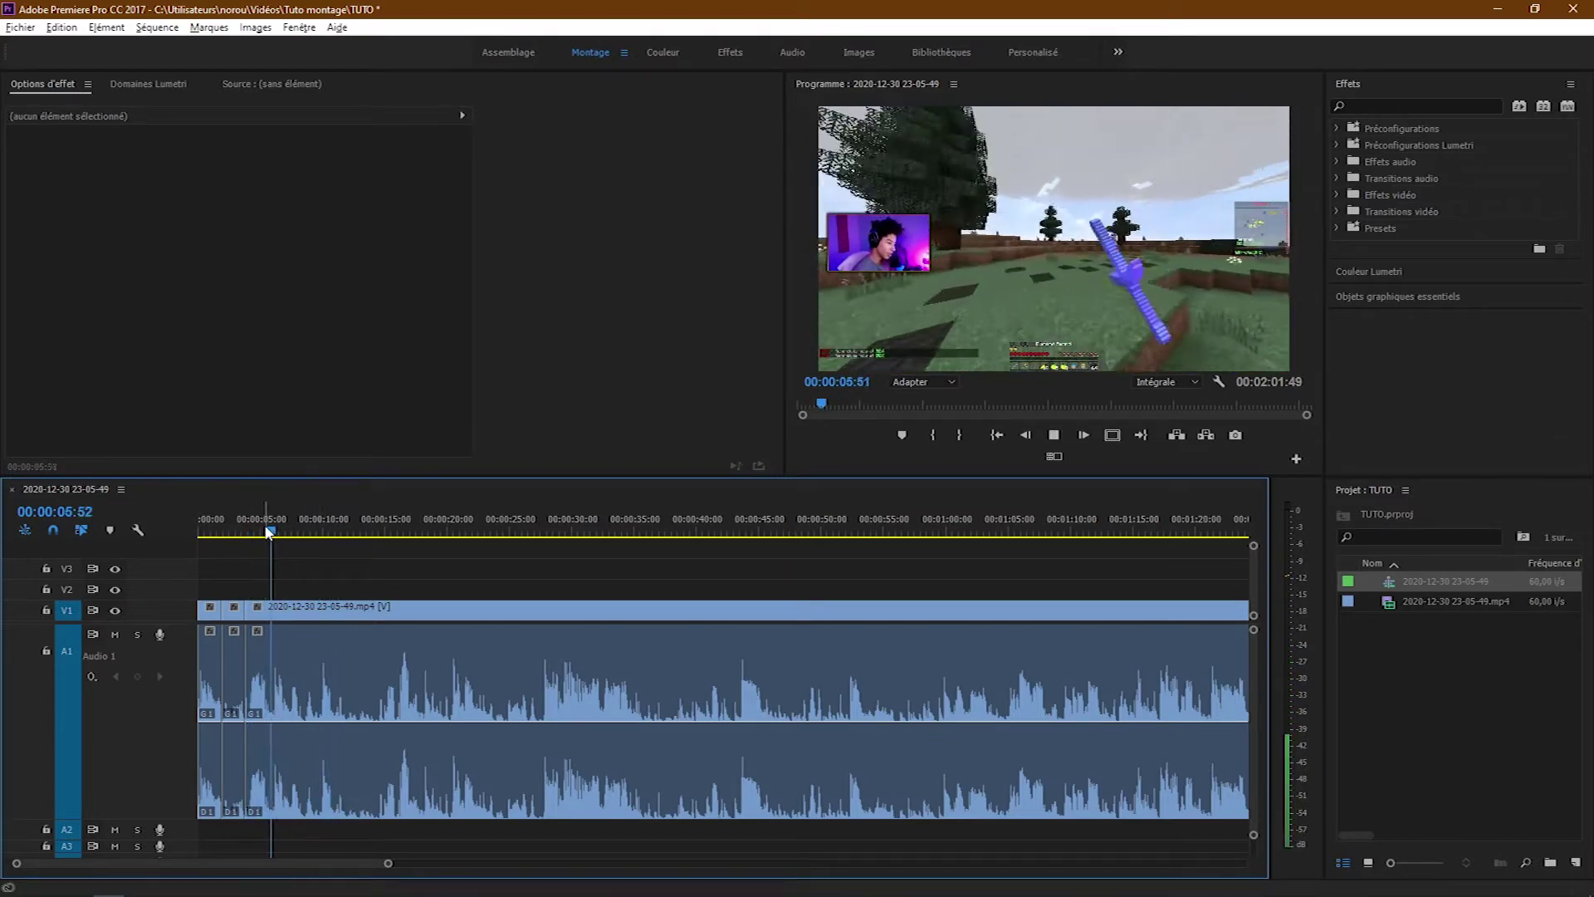
{"action": "scroll", "coordinate": [277, 539], "scroll_direction": "up", "scroll_amount": 3}
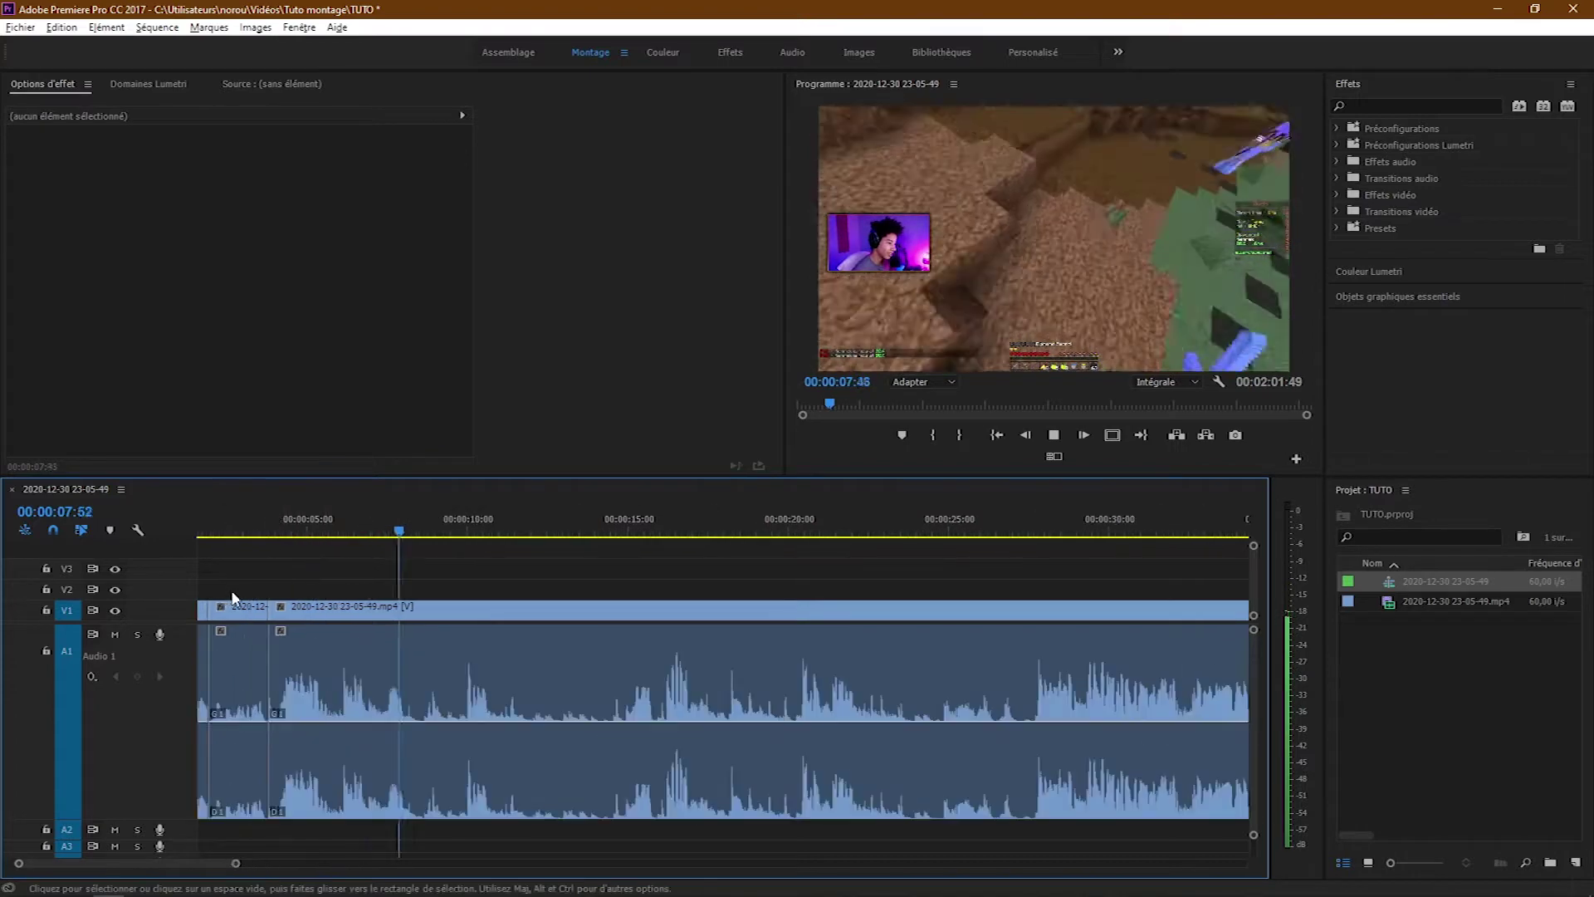
{"action": "key", "text": "c"}
{"action": "left_click", "coordinate": [331, 610]}
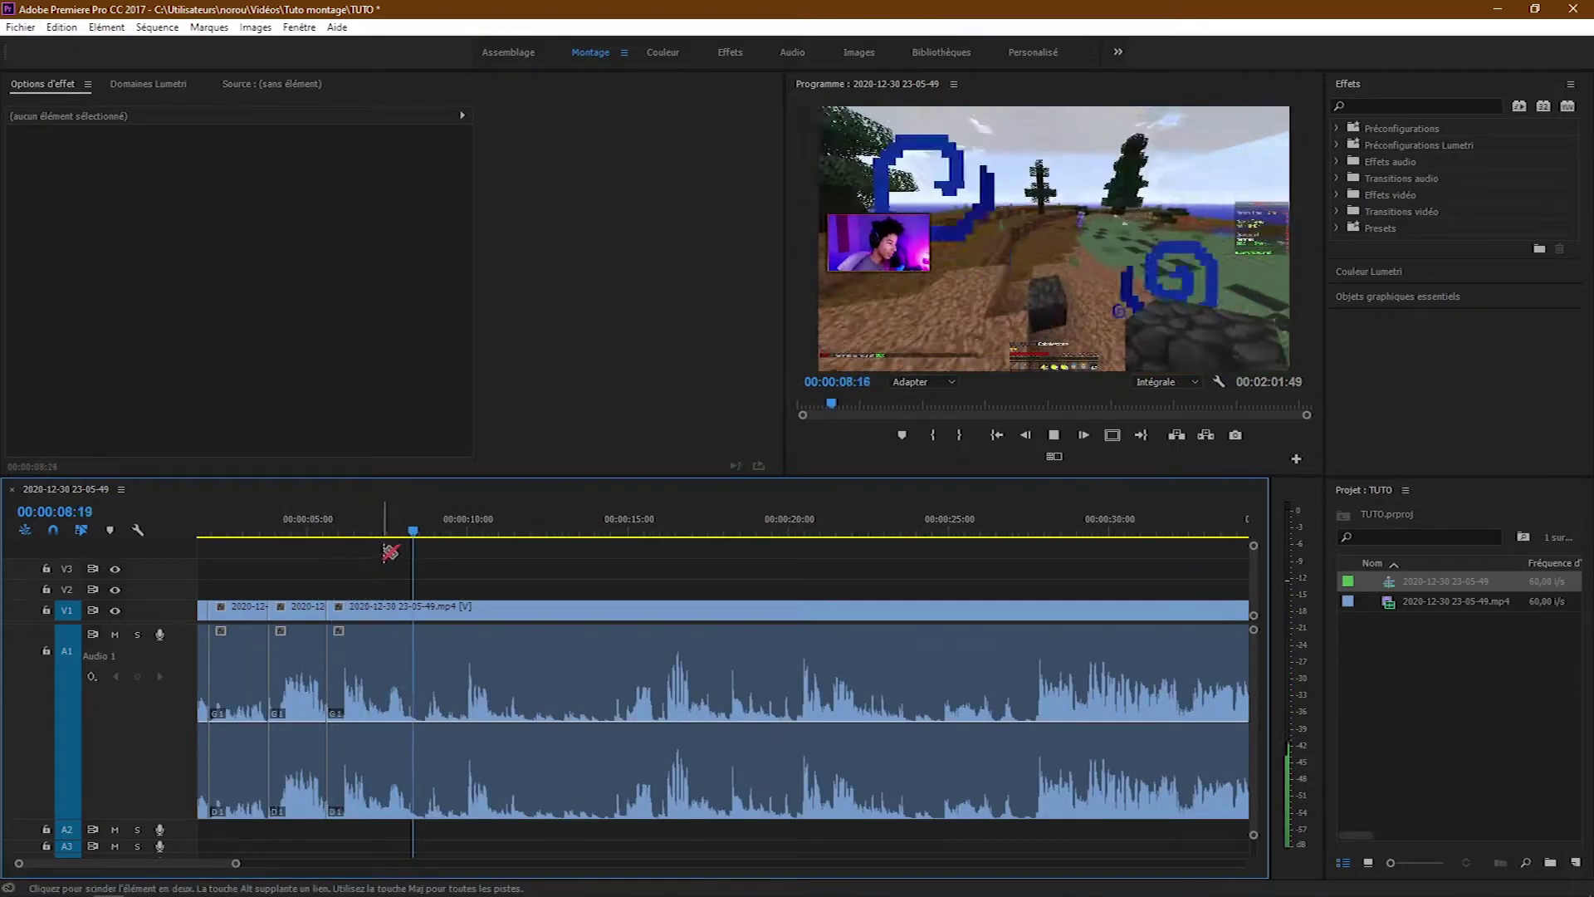
{"action": "left_click", "coordinate": [466, 538]}
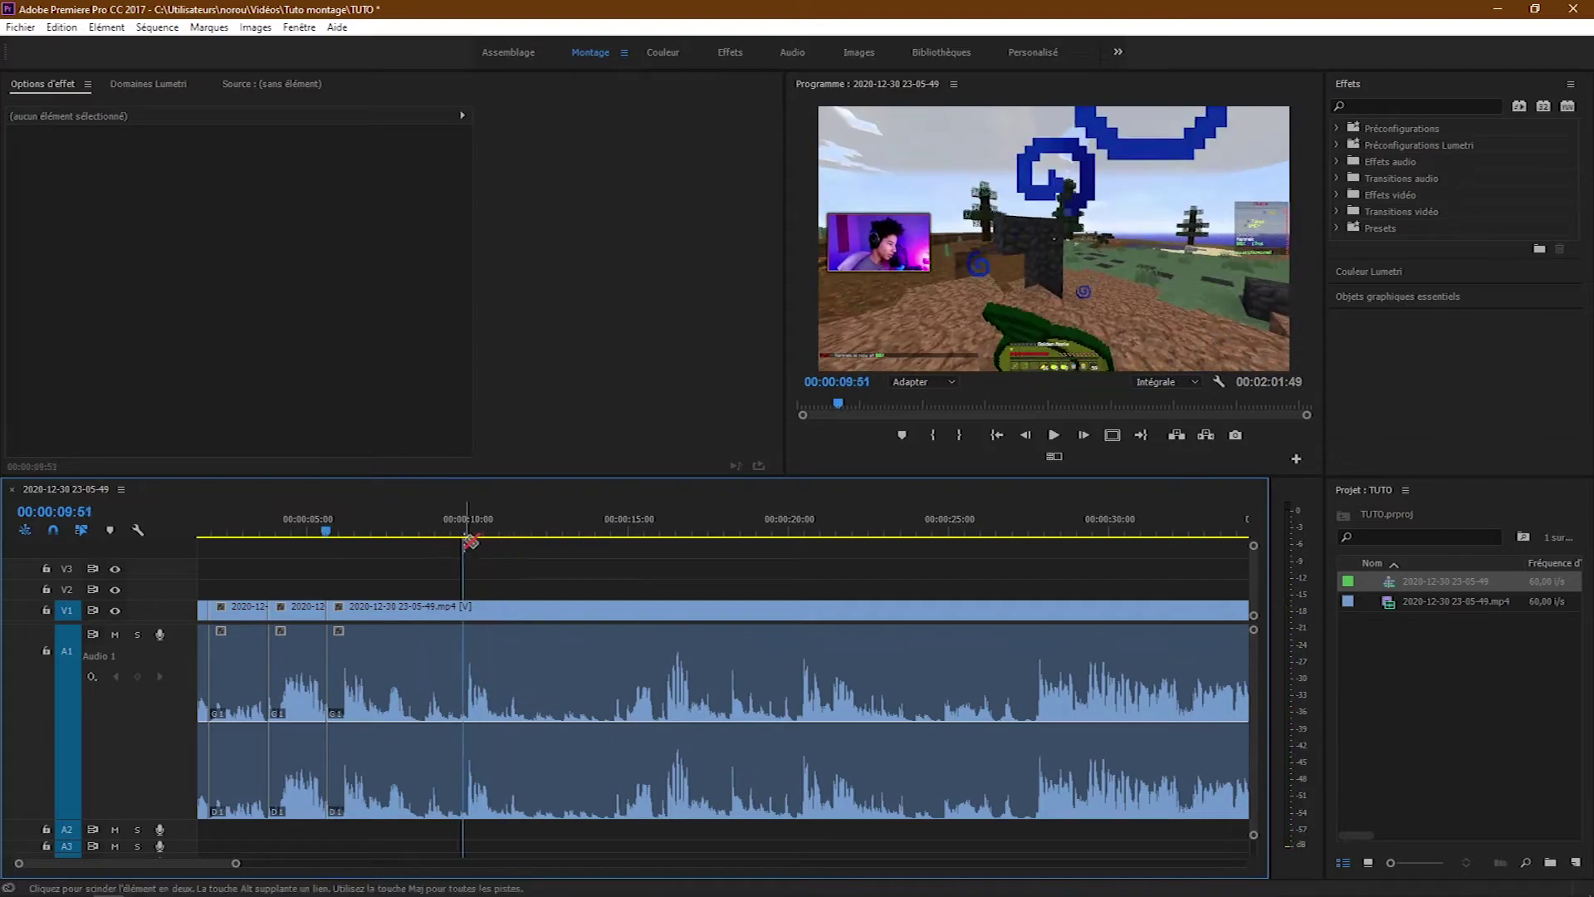
{"action": "key", "text": "Up"}
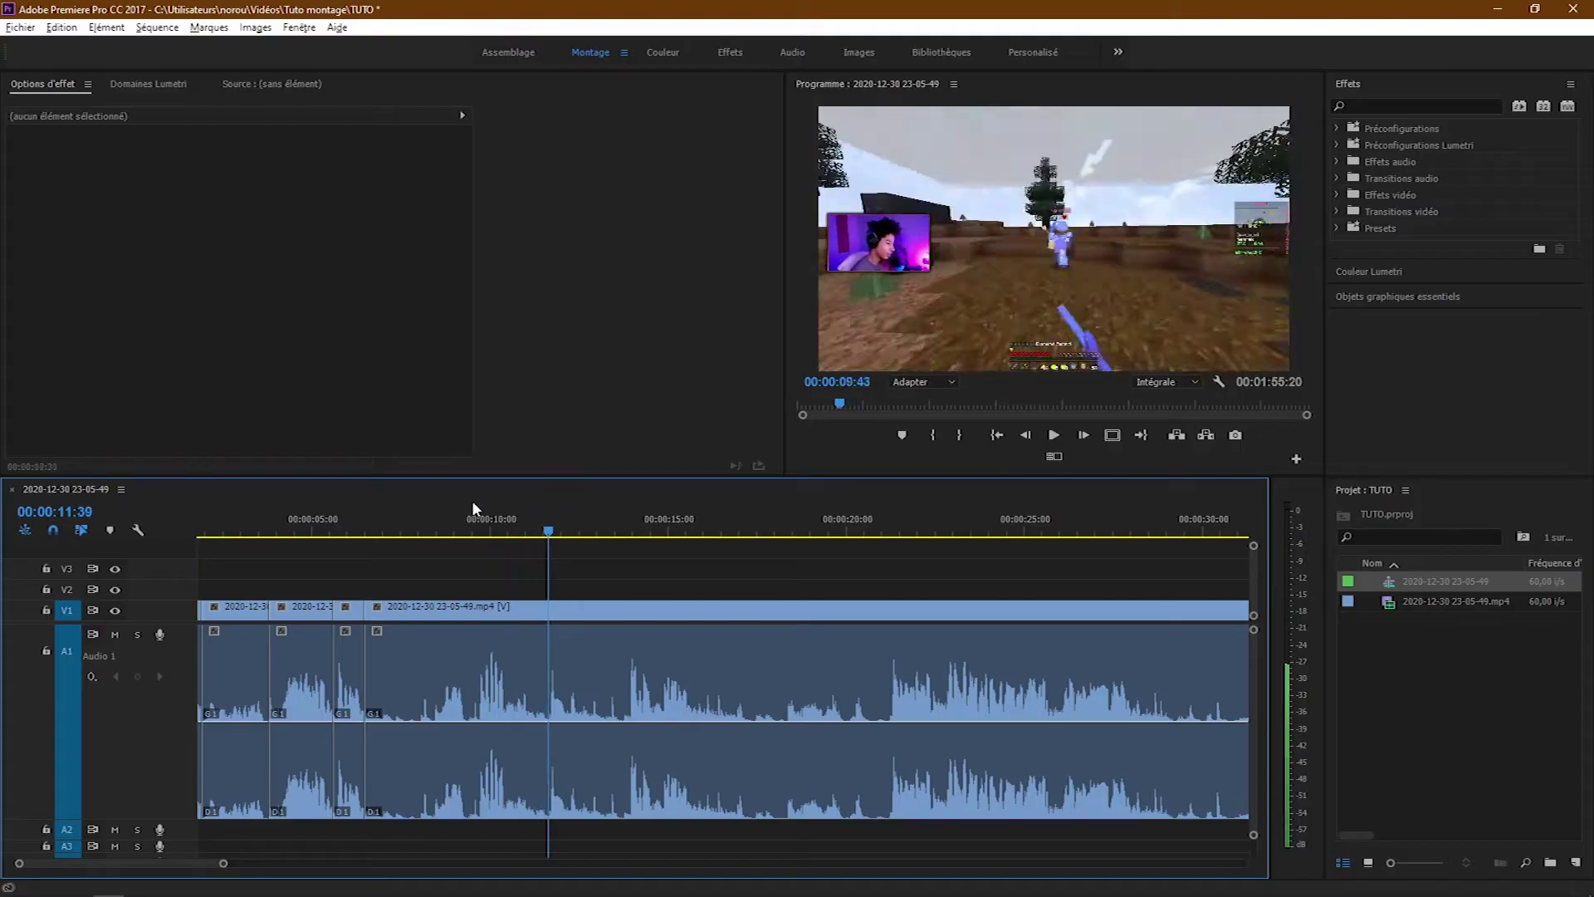
Step: Play on from the last cut and remove the short pauses at about 9 and 13 seconds, closing the gaps
{"action": "left_click", "coordinate": [377, 519]}
{"action": "key", "text": "space"}
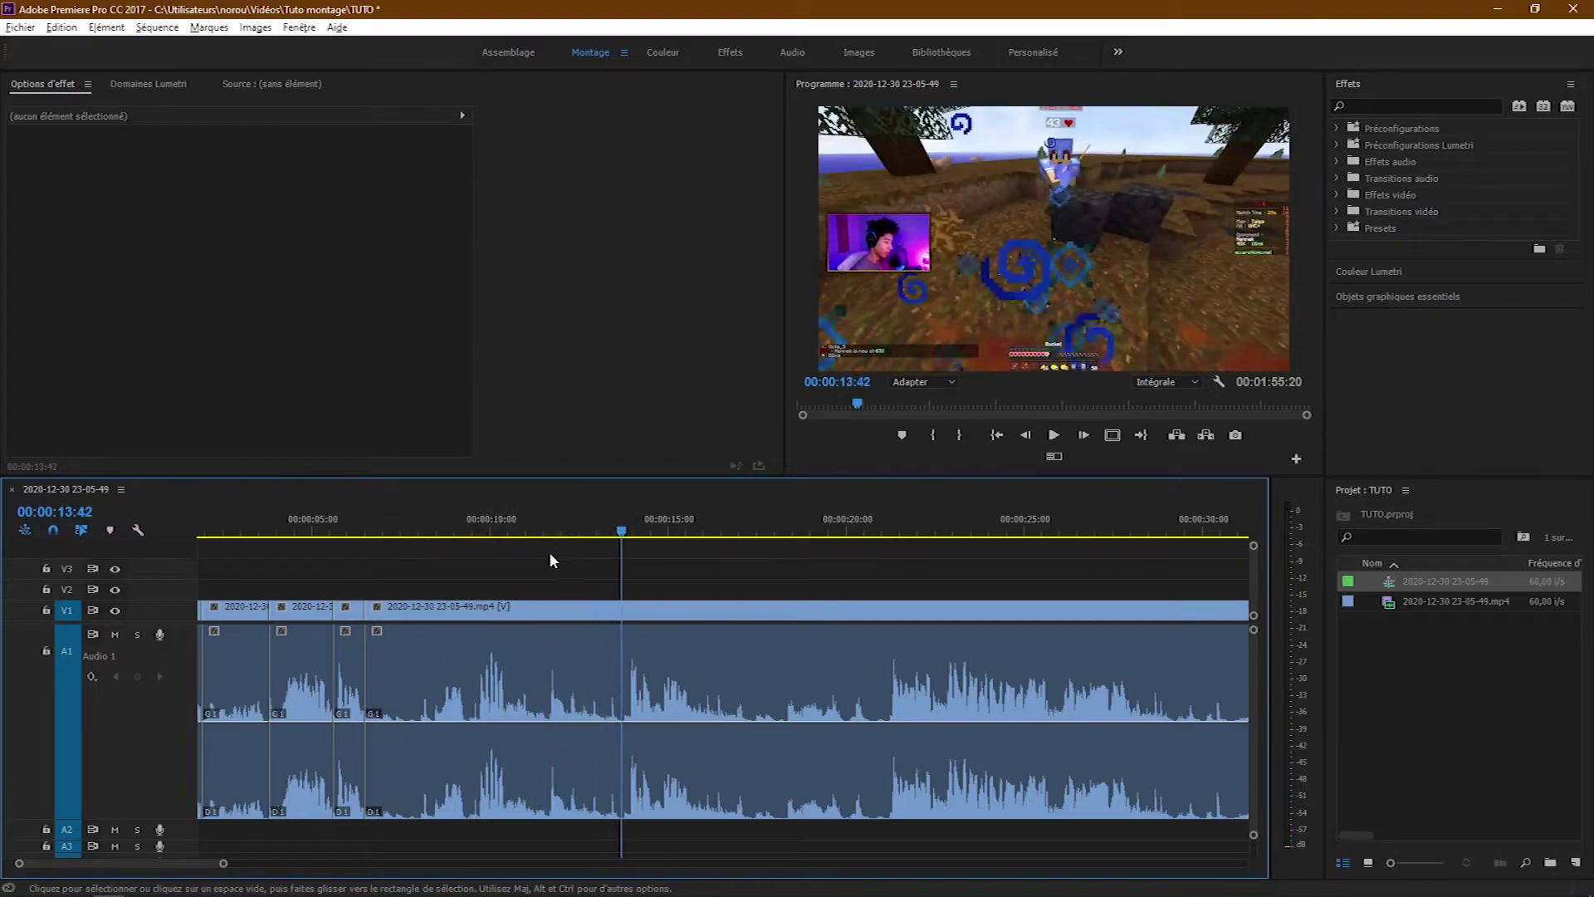
{"action": "key", "text": "space"}
{"action": "left_click_drag", "start_coordinate": [530, 511], "coordinate": [466, 500]}
{"action": "key", "text": "ctrl+k"}
{"action": "left_click", "coordinate": [479, 522]}
{"action": "key", "text": "c"}
{"action": "key", "text": "space"}
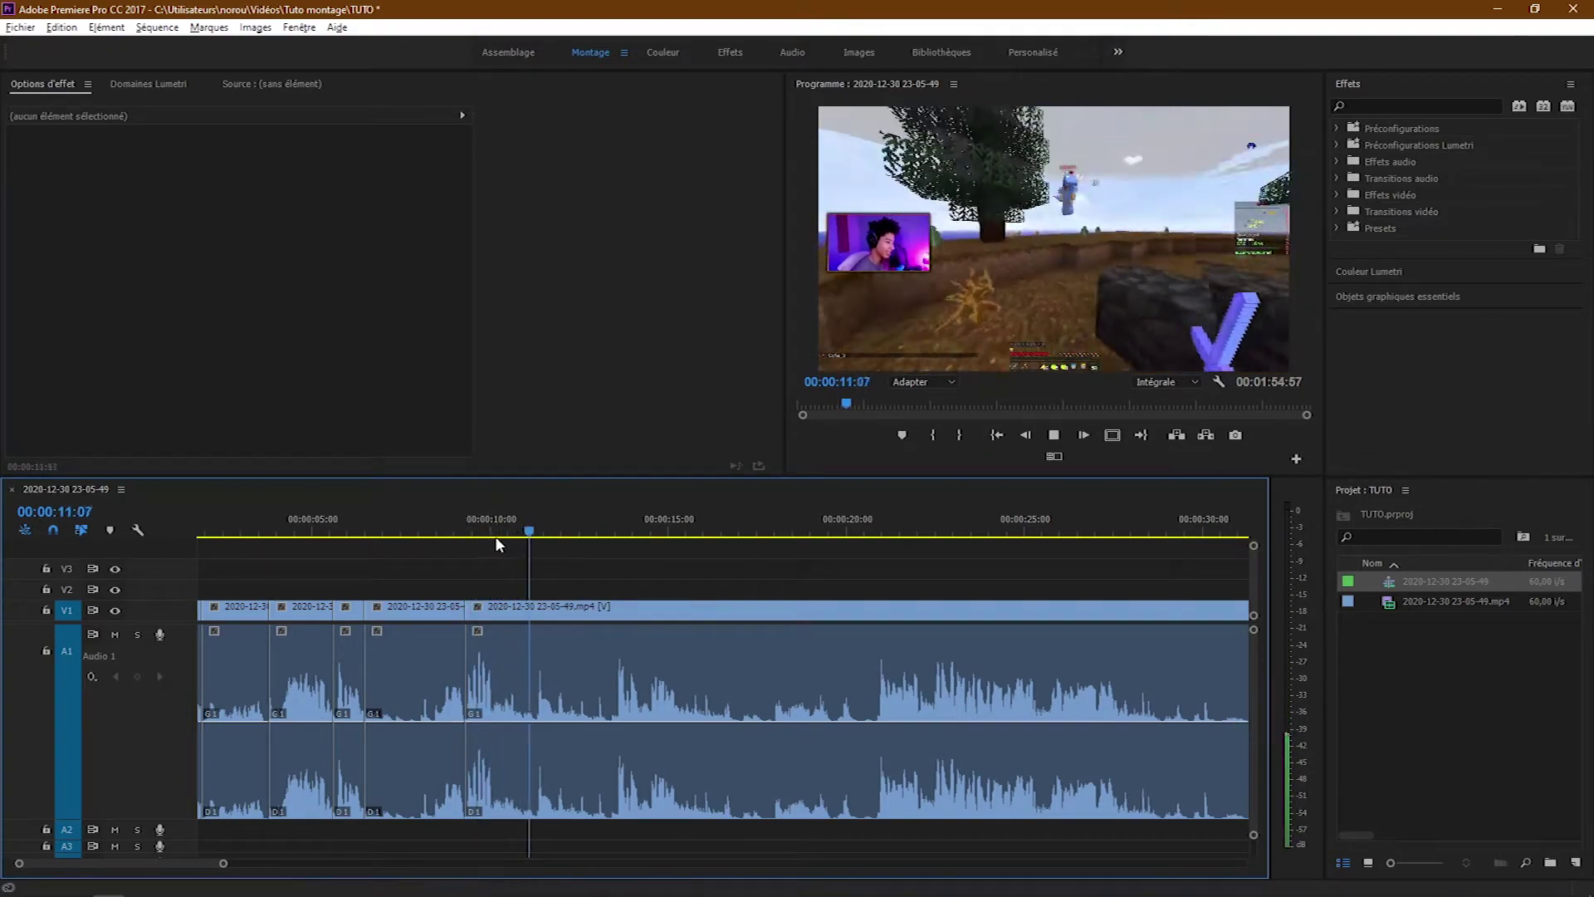
{"action": "key", "text": "ctrl+k"}
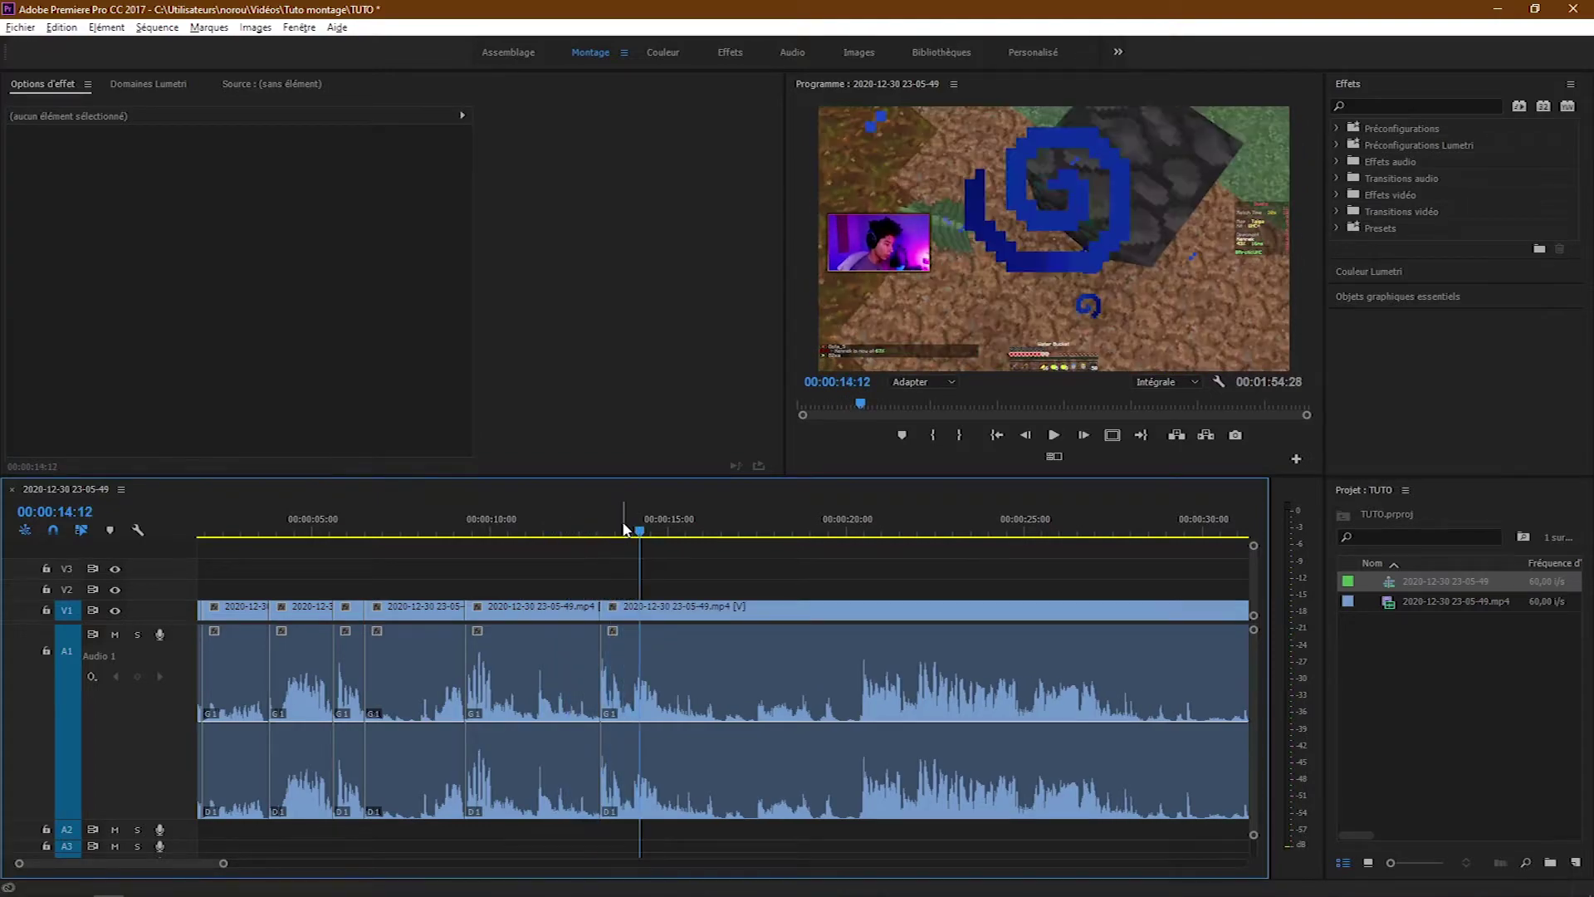